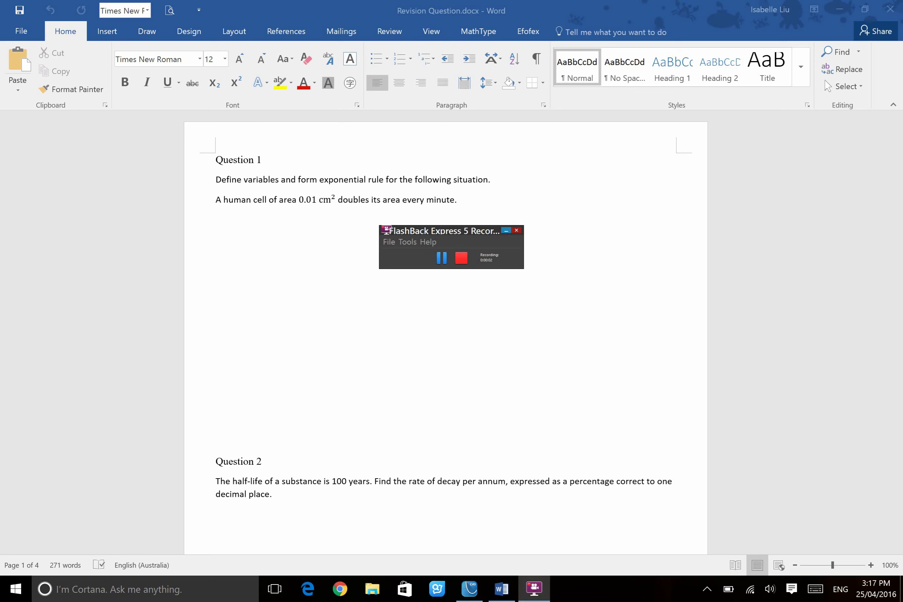
Step: Handwrite A = A0 × (1 + r%)^t in blue ink beside Question 1
left_click(506, 230)
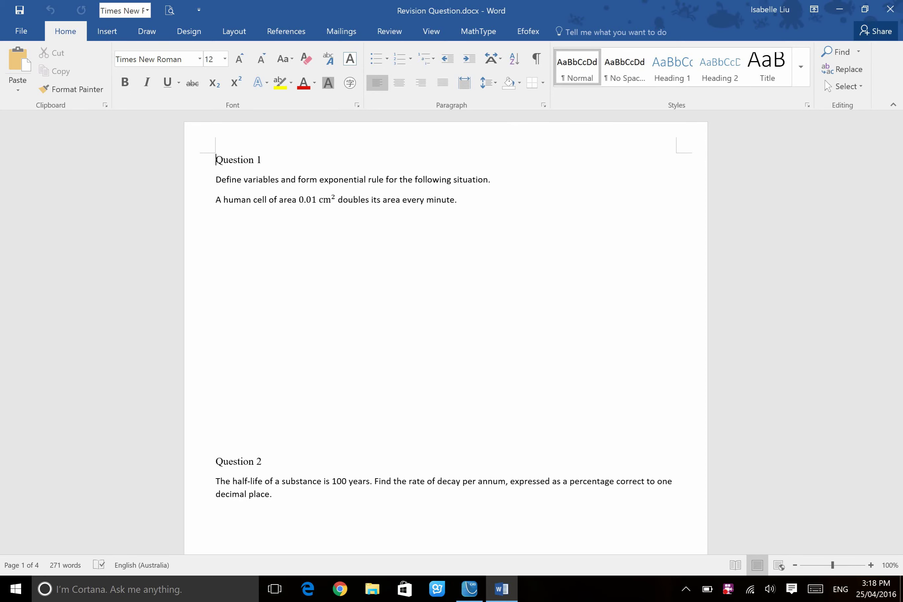
left_click(147, 31)
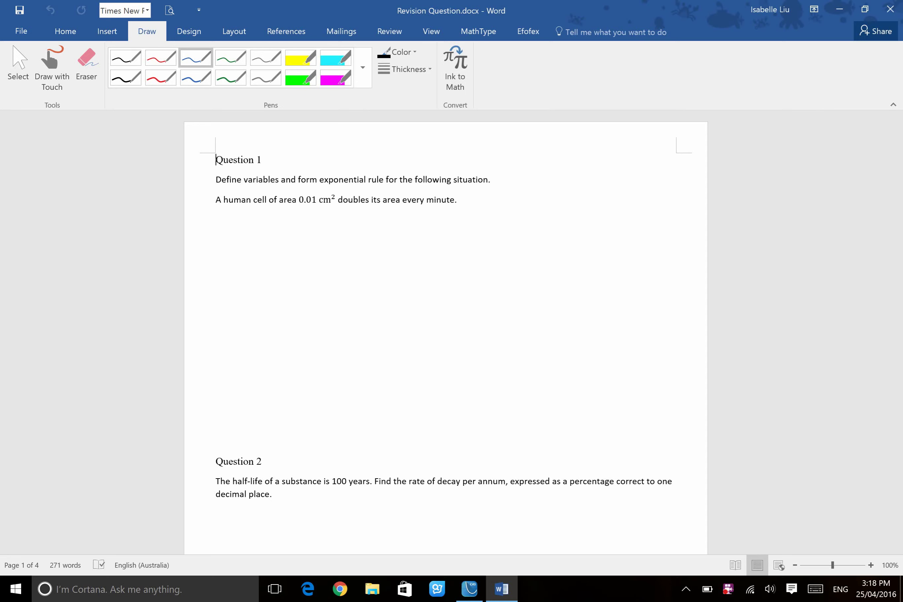
left_click(187, 58)
mouse_move(467, 228)
left_mouse_down()
mouse_move(475, 218)
mouse_move(471, 226)
mouse_move(500, 224)
mouse_move(498, 215)
mouse_move(551, 220)
mouse_move(542, 220)
left_mouse_up()
mouse_move(563, 203)
left_mouse_down()
mouse_move(560, 224)
mouse_move(582, 209)
left_mouse_up()
left_click_drag(576, 208, 576, 222)
left_click_drag(587, 209, 593, 210)
mouse_move(604, 202)
left_mouse_down()
mouse_move(606, 220)
mouse_move(624, 226)
mouse_move(601, 226)
left_mouse_up()
left_click_drag(633, 183, 631, 196)
left_click_drag(626, 189, 638, 186)
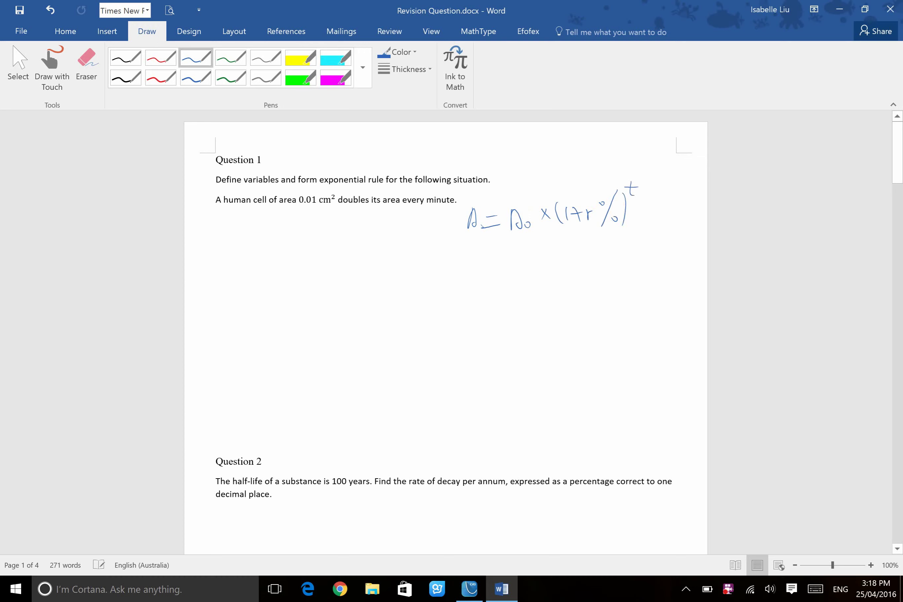
Step: Add arrows labelling A0 as 'initial' and r% as 'increasing rate'
mouse_move(522, 237)
left_mouse_down()
mouse_move(512, 274)
mouse_move(531, 272)
left_mouse_up()
left_click(511, 261)
left_click_drag(527, 264, 536, 262)
left_click_drag(538, 264, 560, 269)
left_click_drag(612, 247, 612, 229)
mouse_move(603, 236)
left_mouse_down()
mouse_move(610, 229)
mouse_move(605, 267)
mouse_move(623, 266)
left_mouse_up()
left_click_drag(623, 265, 640, 254)
mouse_move(638, 258)
left_mouse_down()
mouse_move(666, 248)
mouse_move(669, 263)
mouse_move(637, 279)
left_mouse_up()
left_click_drag(642, 277, 650, 273)
left_click_drag(654, 275, 661, 278)
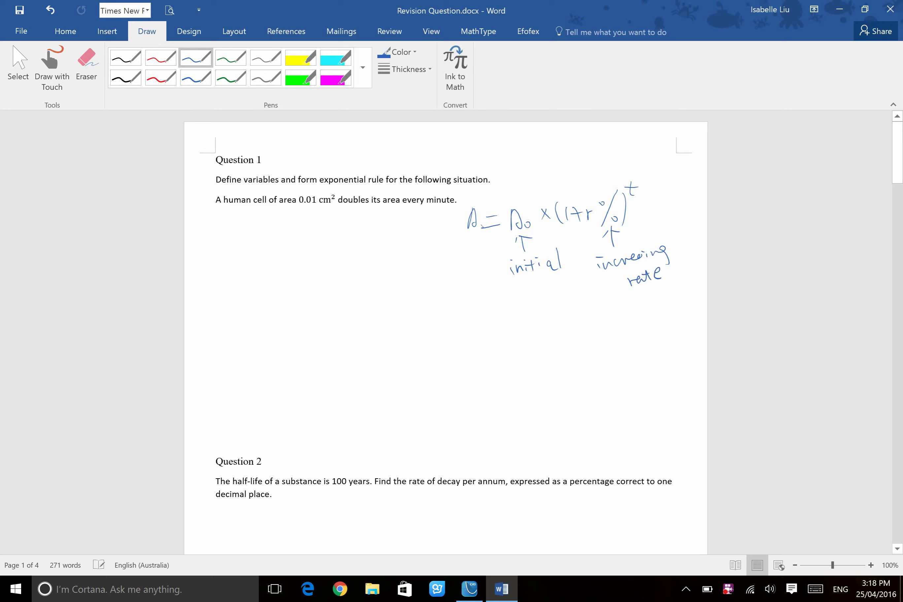
key("Escape")
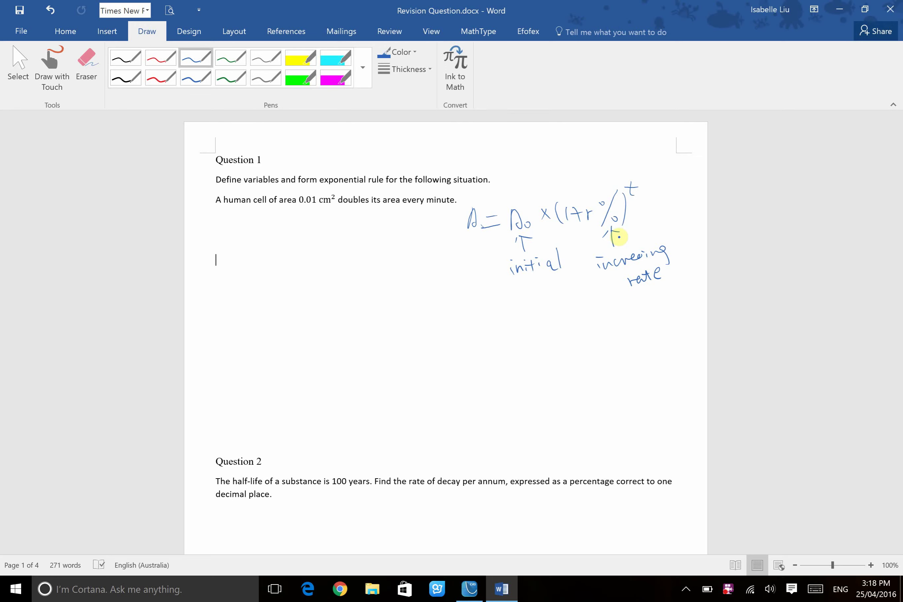
Step: Handwrite the definitions of A and t = time in minutes below the question
mouse_move(212, 226)
left_mouse_down()
mouse_move(212, 249)
mouse_move(236, 237)
left_mouse_up()
left_click_drag(229, 242, 411, 227)
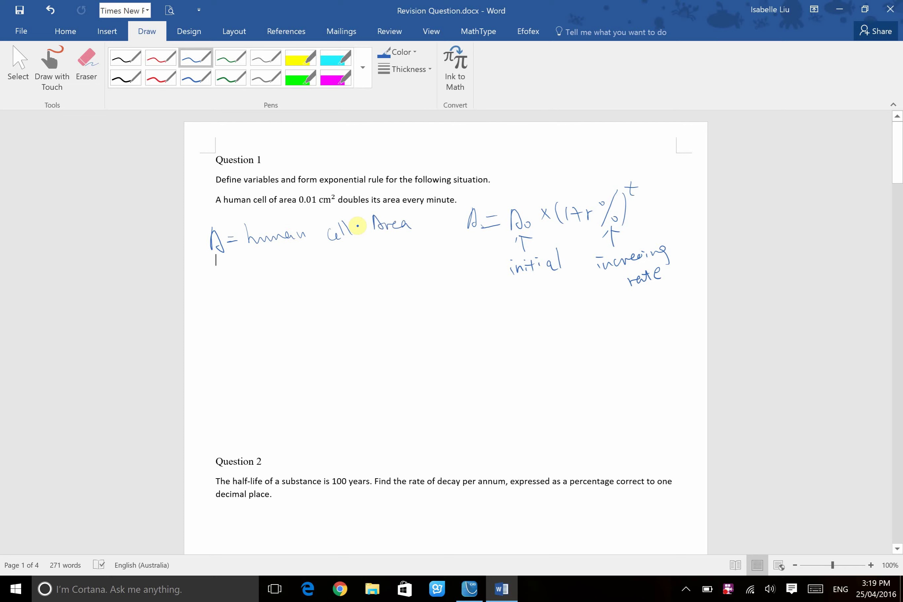
mouse_move(218, 268)
left_mouse_down()
mouse_move(221, 287)
mouse_move(270, 266)
mouse_move(350, 272)
mouse_move(371, 256)
mouse_move(421, 257)
left_mouse_up()
key("Escape")
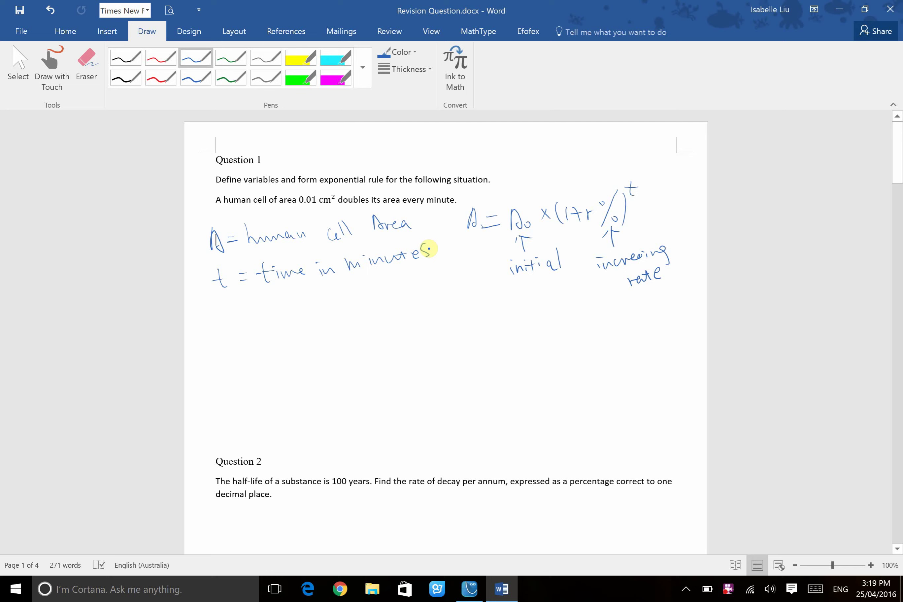
left_click(416, 243)
Step: Write A0 = 0.01 and r% = 100% beneath the definitions
left_click_drag(230, 328, 248, 327)
mouse_move(257, 321)
left_mouse_down()
mouse_move(289, 322)
mouse_move(311, 302)
mouse_move(364, 313)
left_mouse_up()
left_click(286, 310)
left_click(327, 314)
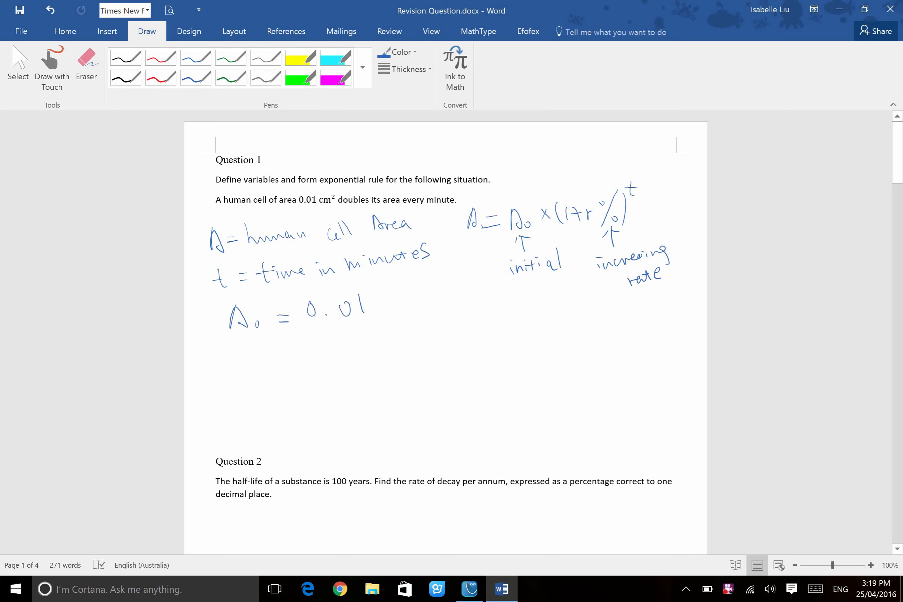
left_click(328, 307)
mouse_move(231, 355)
left_mouse_down()
mouse_move(235, 369)
mouse_move(256, 351)
left_mouse_up()
left_click(261, 367)
mouse_move(264, 343)
left_mouse_down()
mouse_move(257, 376)
mouse_move(268, 374)
left_mouse_up()
left_click_drag(287, 356, 297, 355)
mouse_move(289, 363)
left_mouse_down()
mouse_move(320, 363)
mouse_move(333, 345)
mouse_move(362, 340)
left_mouse_up()
left_click(288, 354)
left_click(353, 338)
mouse_move(372, 331)
left_mouse_down()
mouse_move(364, 363)
mouse_move(374, 355)
left_mouse_up()
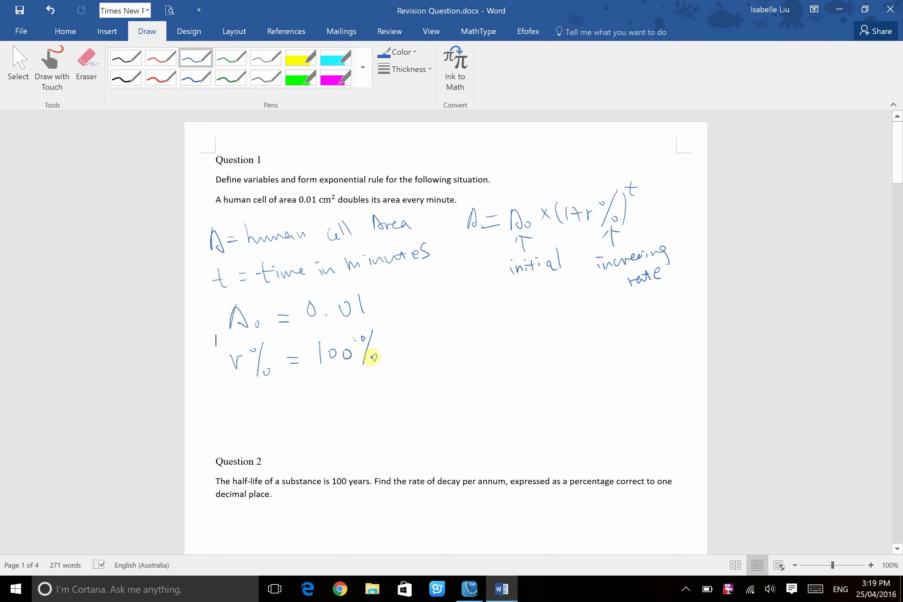
Step: Circle the word 'doubles' in red, then return to blue ink
left_click(161, 57)
mouse_move(358, 211)
left_mouse_down()
mouse_move(353, 183)
mouse_move(377, 188)
mouse_move(362, 210)
left_mouse_up()
left_click(196, 58)
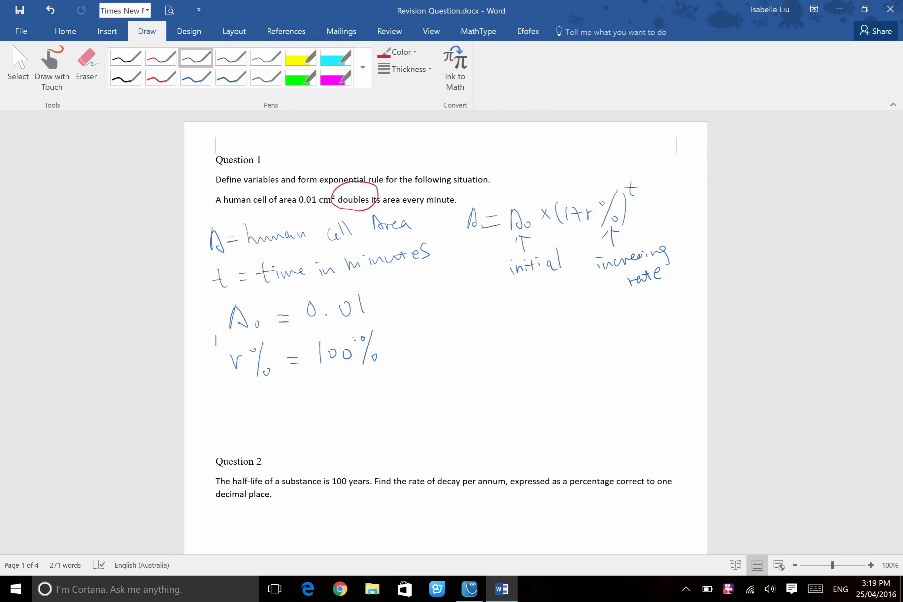
left_click(196, 58)
left_click(205, 58)
Step: Write A = 0.01 × (1 + 100%)^t = 0.01 × 2^t
mouse_move(245, 421)
left_mouse_down()
mouse_move(251, 394)
mouse_move(259, 419)
mouse_move(280, 406)
mouse_move(296, 418)
mouse_move(300, 405)
mouse_move(325, 403)
mouse_move(339, 418)
mouse_move(371, 411)
left_mouse_up()
left_click(316, 406)
mouse_move(364, 399)
left_mouse_down()
mouse_move(392, 416)
mouse_move(402, 390)
mouse_move(426, 396)
left_mouse_up()
mouse_move(419, 392)
left_mouse_down()
mouse_move(417, 406)
mouse_move(437, 403)
mouse_move(468, 381)
mouse_move(469, 408)
mouse_move(489, 409)
mouse_move(477, 402)
left_mouse_up()
left_click_drag(496, 358, 501, 373)
mouse_move(491, 364)
left_mouse_down()
mouse_move(507, 362)
mouse_move(525, 399)
mouse_move(570, 390)
mouse_move(580, 376)
mouse_move(617, 391)
mouse_move(601, 399)
left_mouse_up()
left_click(557, 396)
left_click_drag(631, 373, 646, 393)
mouse_move(648, 352)
left_mouse_down()
mouse_move(644, 372)
mouse_move(656, 361)
left_mouse_up()
key("Escape")
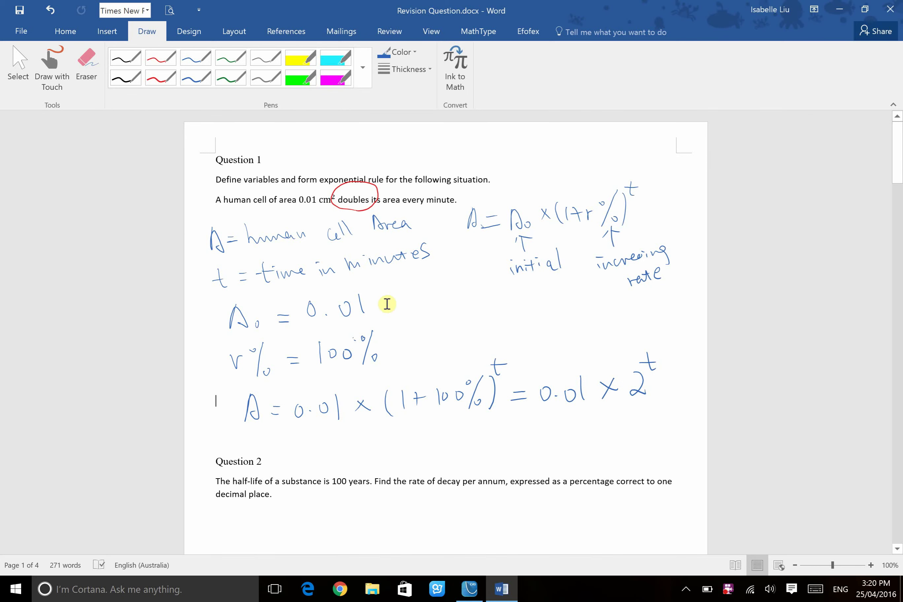
Step: Scroll down to Question 2, the 100-year half-life decay-rate problem
scroll(389, 298, "down", 1)
scroll(389, 299, "down", 6)
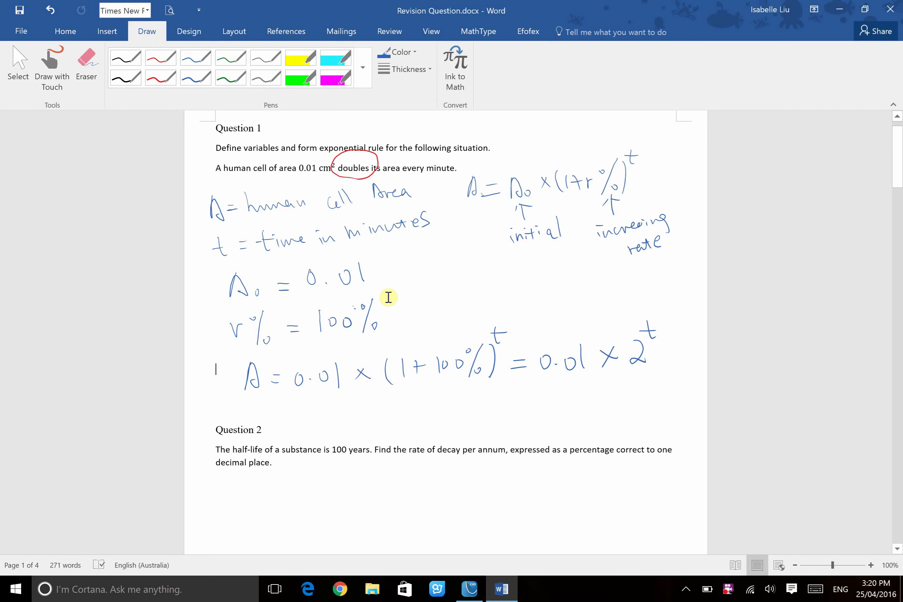
scroll(386, 294, "down", 1)
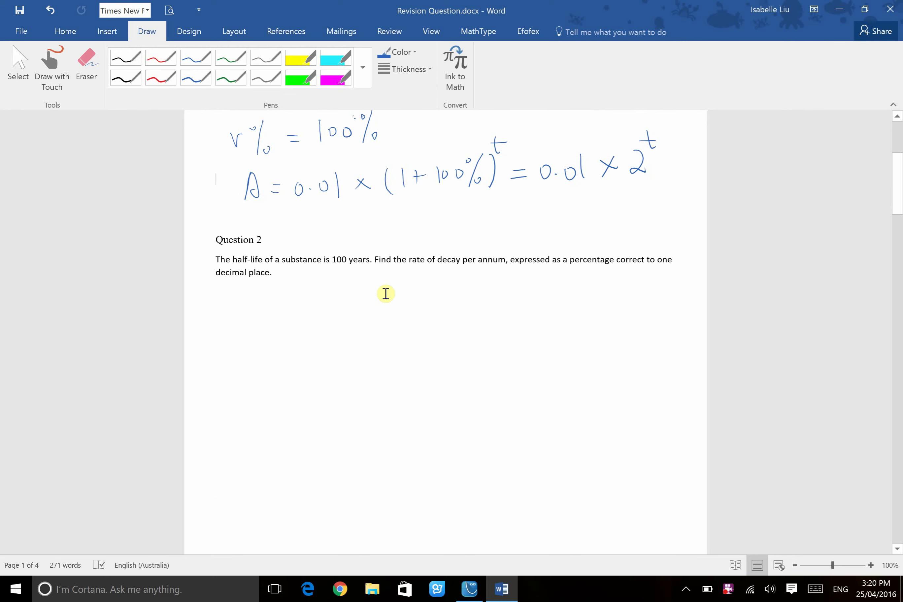
scroll(385, 294, "down", 4)
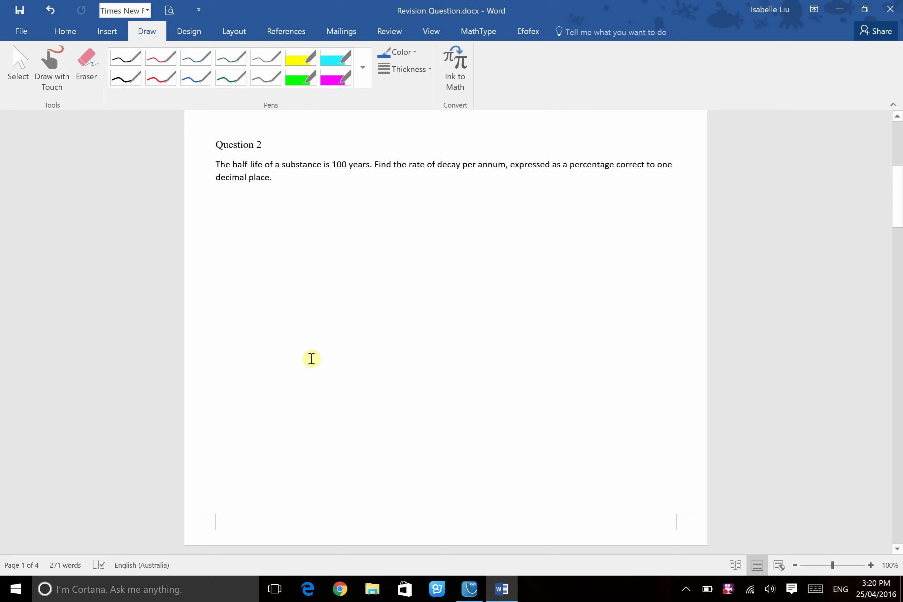
Step: Ink the decay rule A = A0 × (1 − r%)^t in blue and mark r% with '?'
left_click(195, 58)
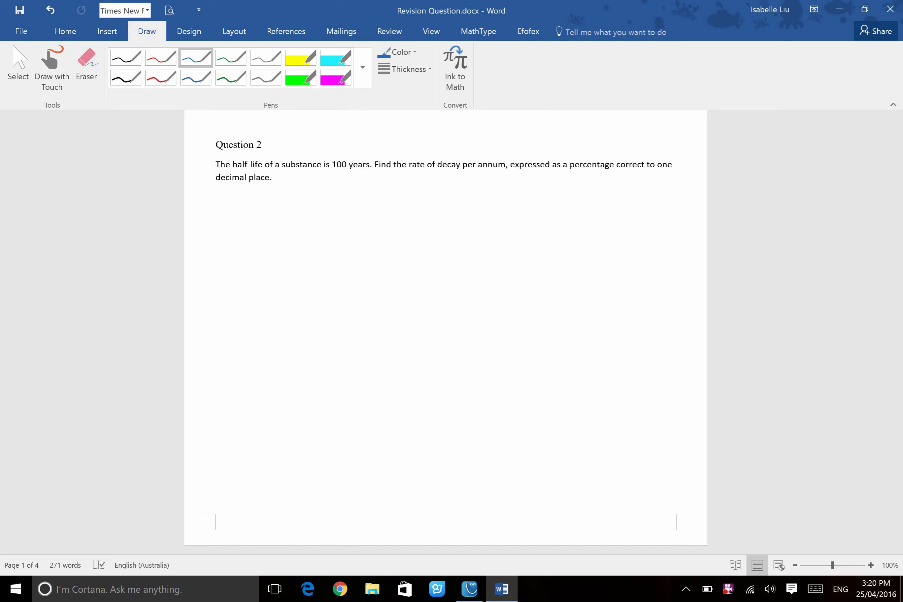
mouse_move(262, 217)
left_mouse_down()
mouse_move(270, 196)
mouse_move(274, 214)
mouse_move(303, 207)
left_mouse_up()
mouse_move(322, 213)
left_mouse_down()
mouse_move(325, 191)
mouse_move(331, 214)
mouse_move(377, 206)
left_mouse_up()
left_click_drag(377, 195, 366, 209)
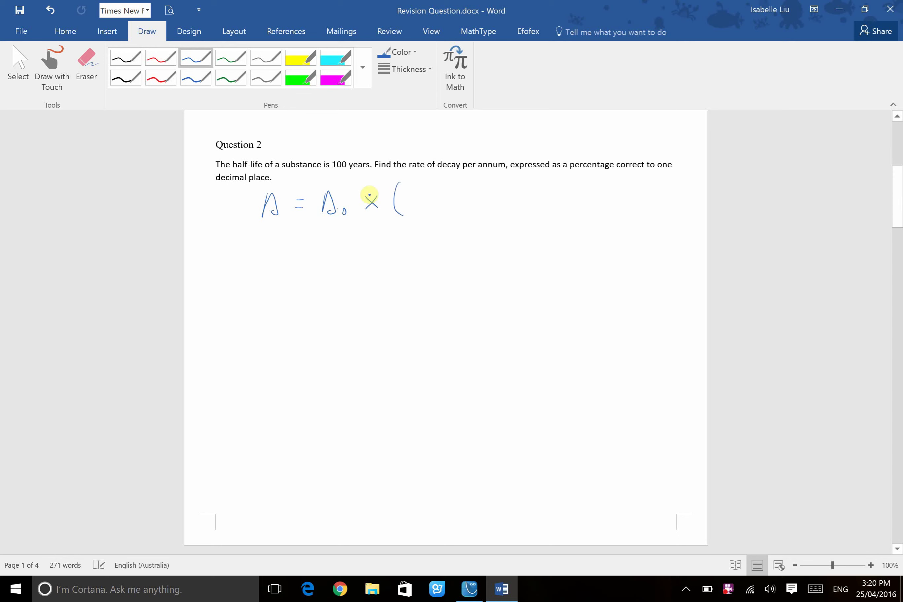
mouse_move(417, 187)
left_mouse_down()
mouse_move(417, 209)
mouse_move(468, 192)
mouse_move(476, 213)
mouse_move(483, 209)
left_mouse_up()
mouse_move(495, 181)
left_mouse_down()
mouse_move(495, 216)
mouse_move(520, 178)
left_mouse_up()
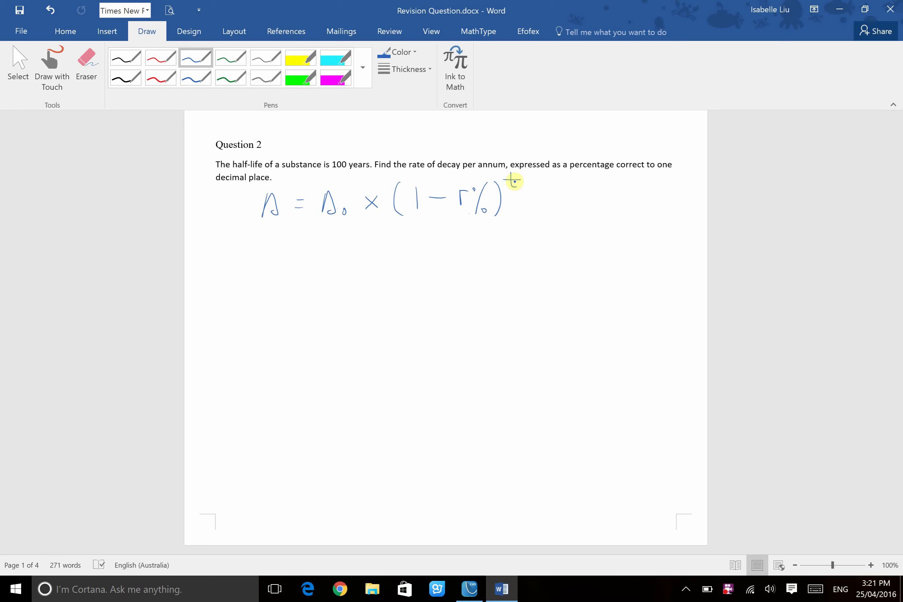
mouse_move(471, 214)
left_mouse_down()
mouse_move(471, 236)
mouse_move(478, 222)
mouse_move(468, 252)
left_mouse_up()
left_click(472, 265)
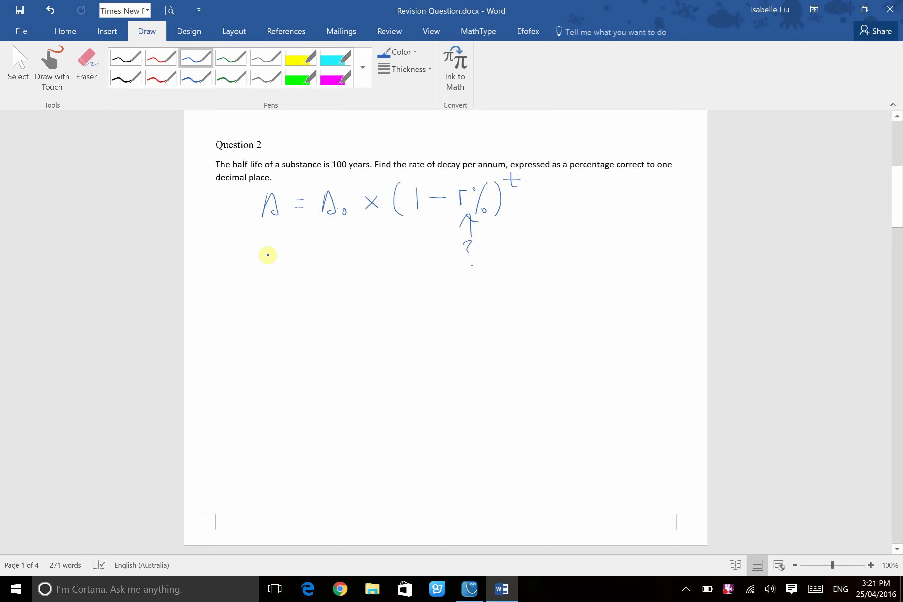
key("Escape")
Step: Begin the line 'When t = 100, A =' below the formula
mouse_move(254, 268)
left_mouse_down()
mouse_move(272, 282)
mouse_move(278, 270)
mouse_move(286, 280)
mouse_move(313, 280)
mouse_move(331, 280)
left_mouse_up()
left_click_drag(324, 275, 358, 279)
mouse_move(364, 266)
left_mouse_down()
mouse_move(363, 280)
mouse_move(428, 266)
mouse_move(436, 287)
mouse_move(461, 273)
mouse_move(461, 281)
left_mouse_up()
key("Escape")
Step: Complete A = A0/2 and write A0/2 = A0 × (1 − r%)^100
left_click(474, 275)
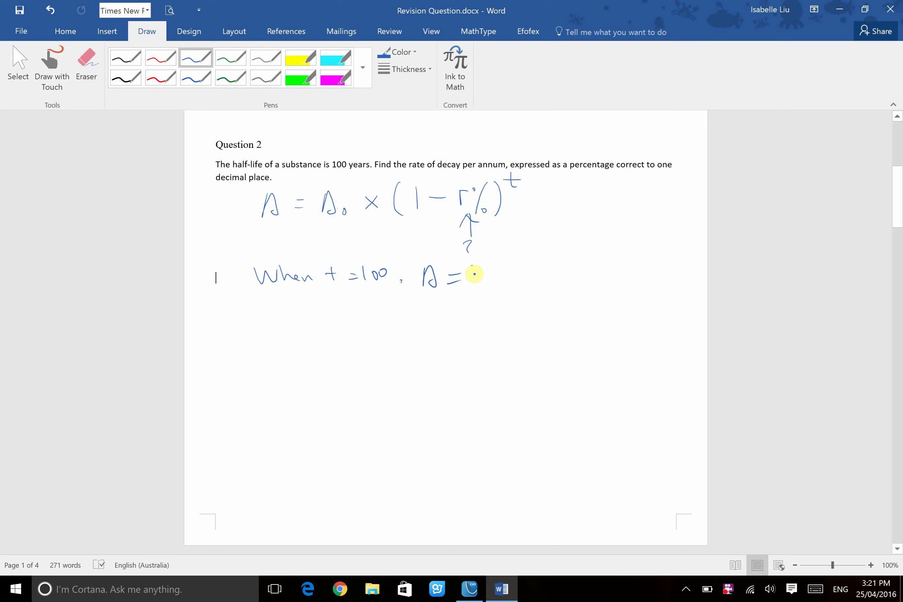
left_click(474, 274)
left_click(474, 274)
mouse_move(493, 274)
left_mouse_down()
mouse_move(507, 266)
mouse_move(515, 276)
mouse_move(502, 292)
mouse_move(511, 290)
left_mouse_up()
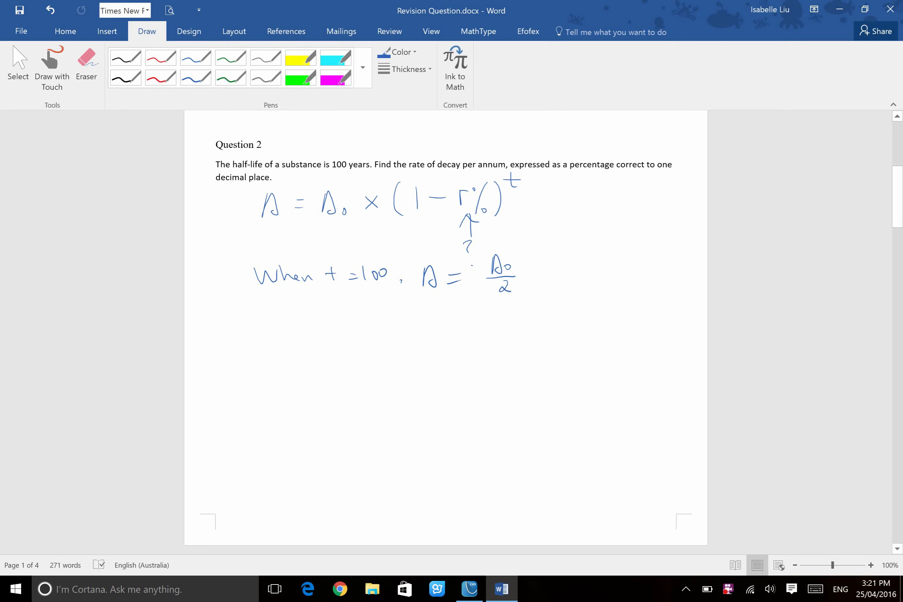
left_click(268, 310)
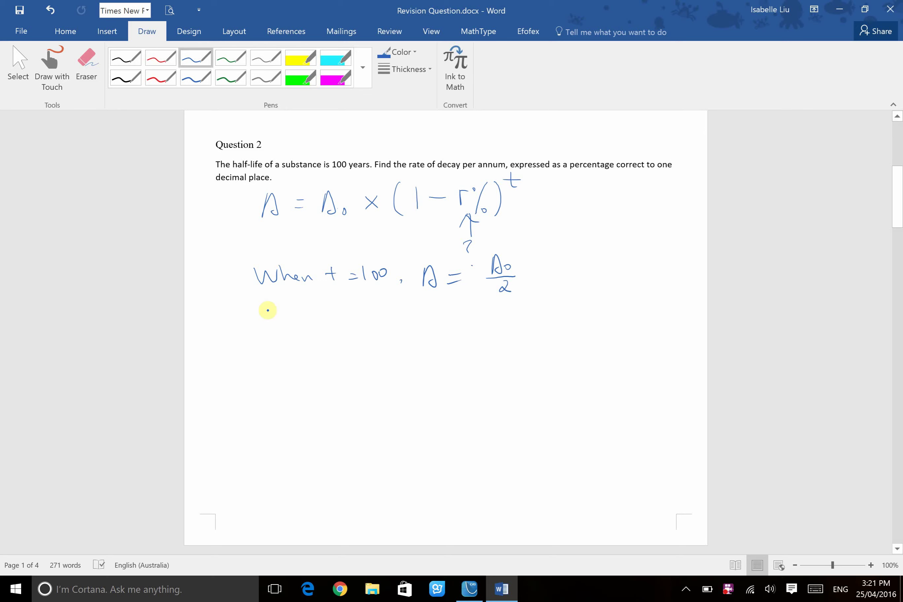
mouse_move(265, 321)
left_mouse_down()
mouse_move(269, 302)
mouse_move(292, 322)
mouse_move(283, 339)
mouse_move(321, 322)
mouse_move(356, 333)
mouse_move(406, 327)
mouse_move(393, 327)
left_mouse_up()
mouse_move(426, 310)
left_mouse_down()
mouse_move(432, 330)
mouse_move(441, 329)
left_mouse_up()
left_click_drag(457, 320, 484, 317)
mouse_move(488, 305)
left_mouse_down()
mouse_move(497, 334)
mouse_move(519, 334)
left_mouse_up()
left_click_drag(532, 292, 540, 297)
left_click_drag(552, 296, 550, 297)
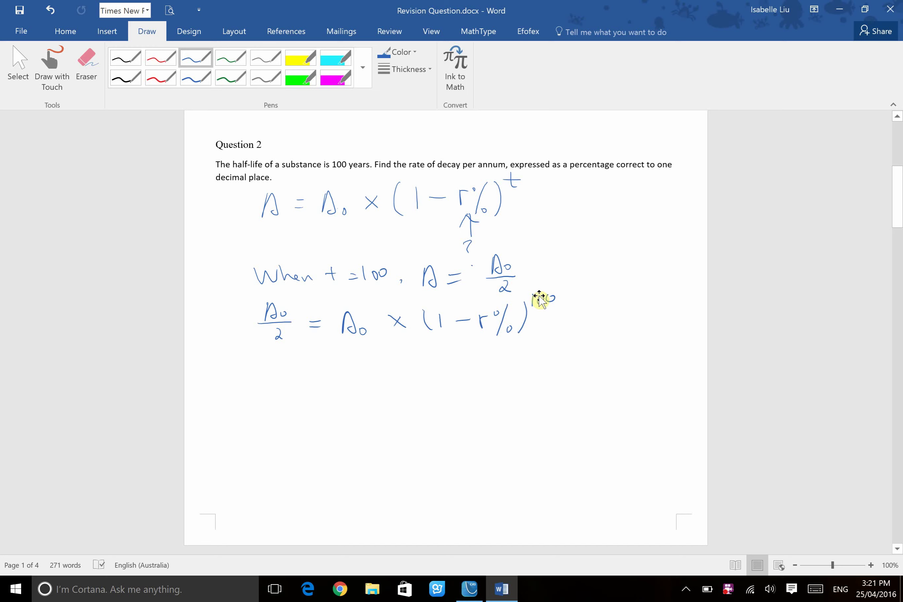
Step: In red, cross out both A0 terms and write 1/2 = (1 − r%)^100
left_click(160, 59)
mouse_move(265, 303)
left_mouse_down()
mouse_move(290, 315)
mouse_move(335, 314)
mouse_move(368, 335)
left_mouse_up()
left_click_drag(287, 293, 286, 308)
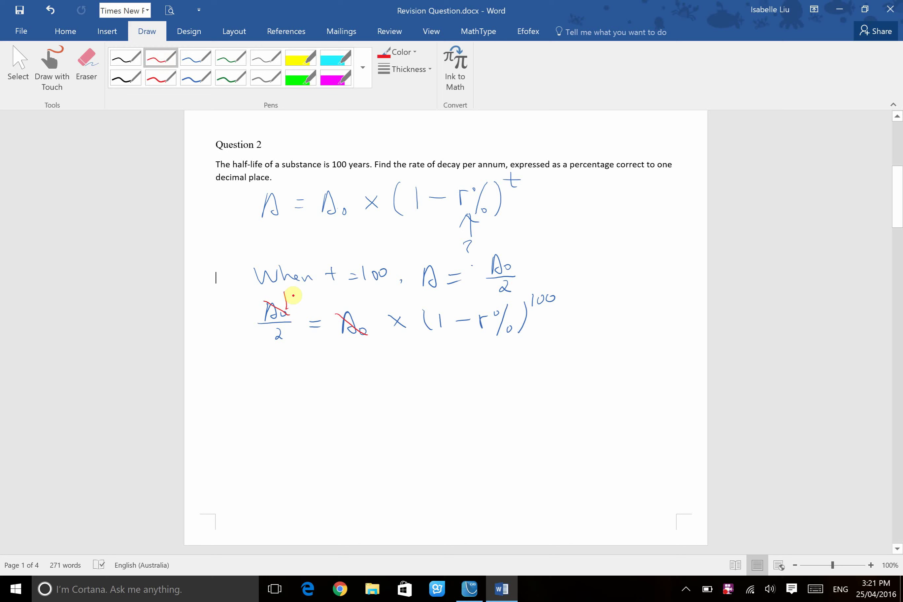
key("Escape")
left_click(161, 58)
mouse_move(291, 350)
left_mouse_down()
mouse_move(301, 382)
mouse_move(334, 365)
mouse_move(380, 376)
left_mouse_up()
left_click_drag(391, 364, 430, 354)
mouse_move(436, 347)
left_mouse_down()
mouse_move(426, 376)
mouse_move(442, 377)
mouse_move(453, 352)
left_mouse_up()
left_click_drag(459, 345, 465, 346)
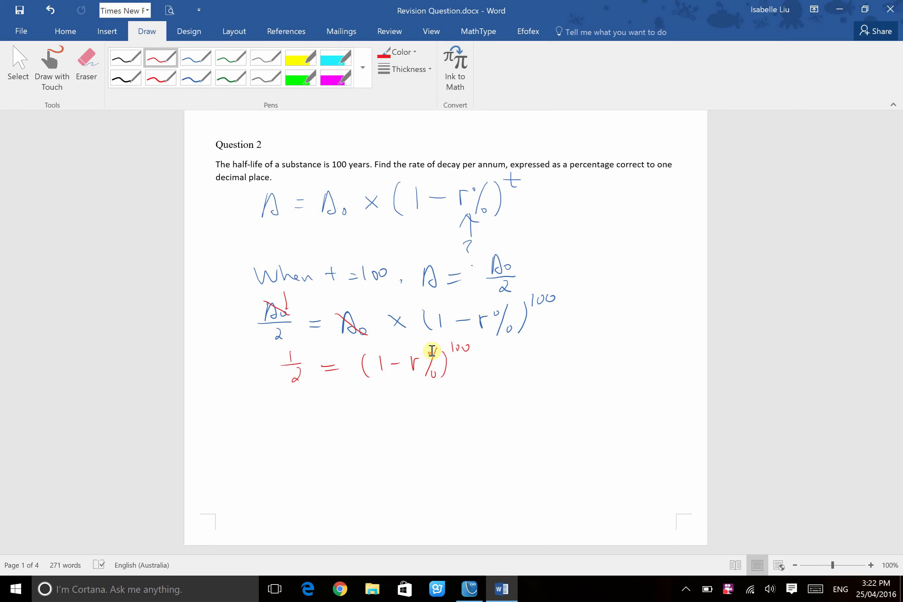
Step: In TI-Nspire Document Settings, keep Display Digits at Float 8 and apply
key("alt+Tab")
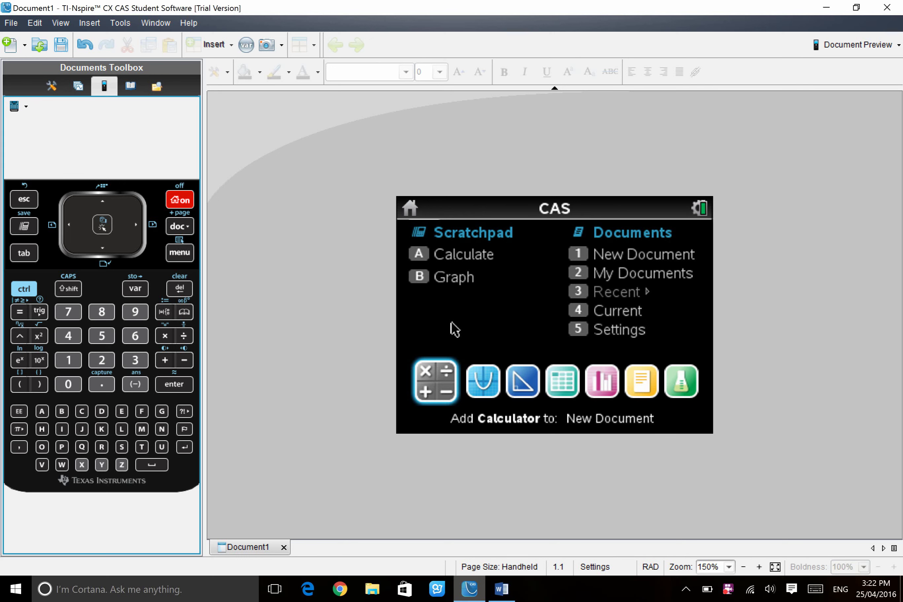
left_click(579, 328)
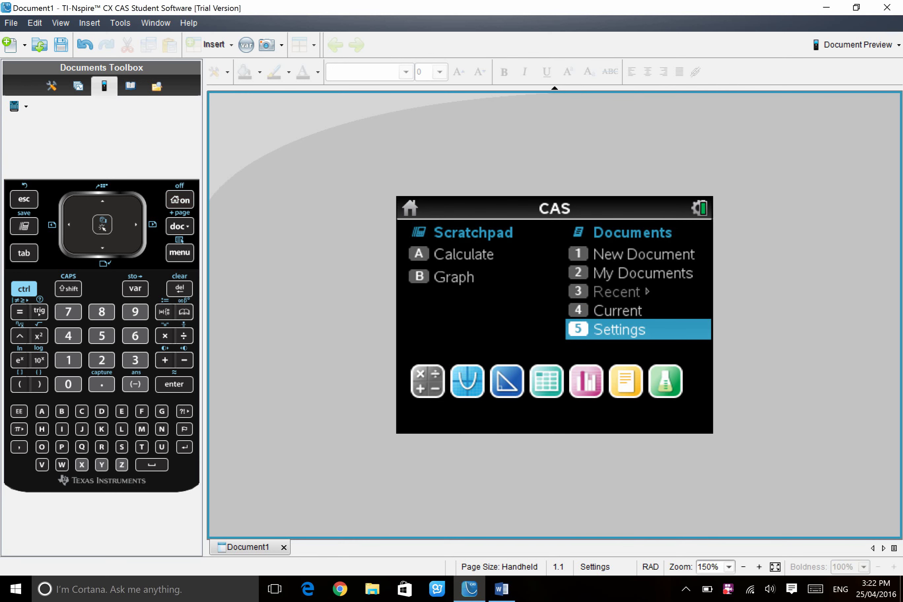
left_click(601, 334)
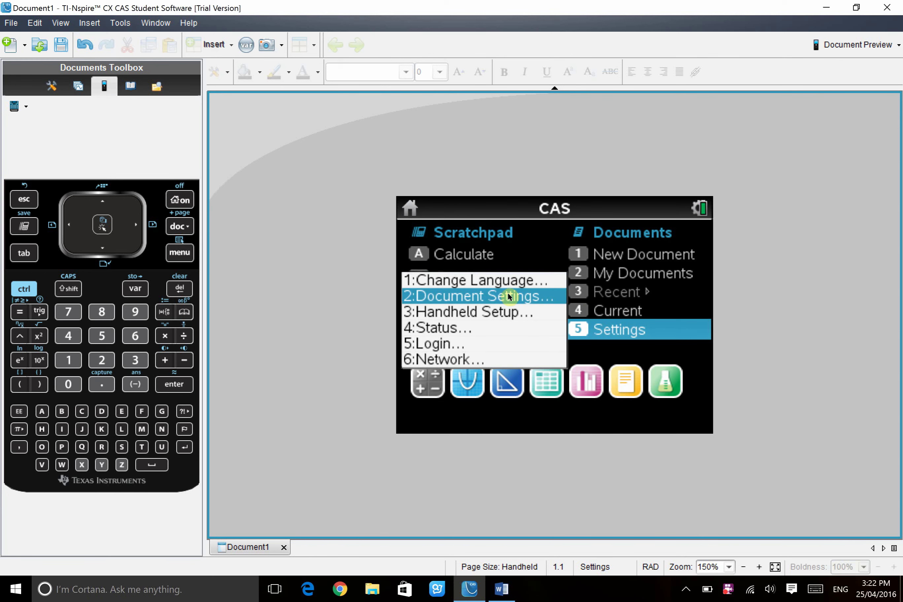
left_click(509, 296)
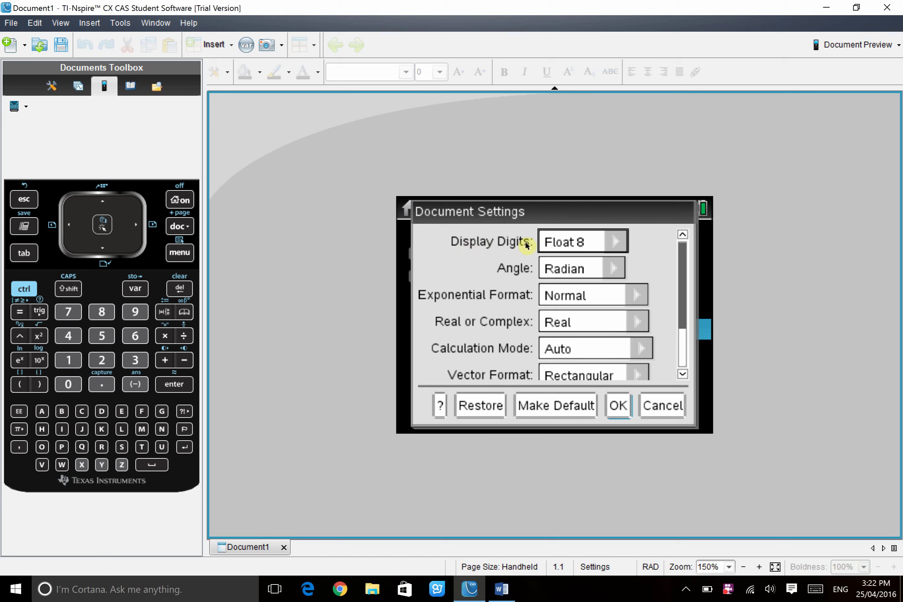
left_click(616, 242)
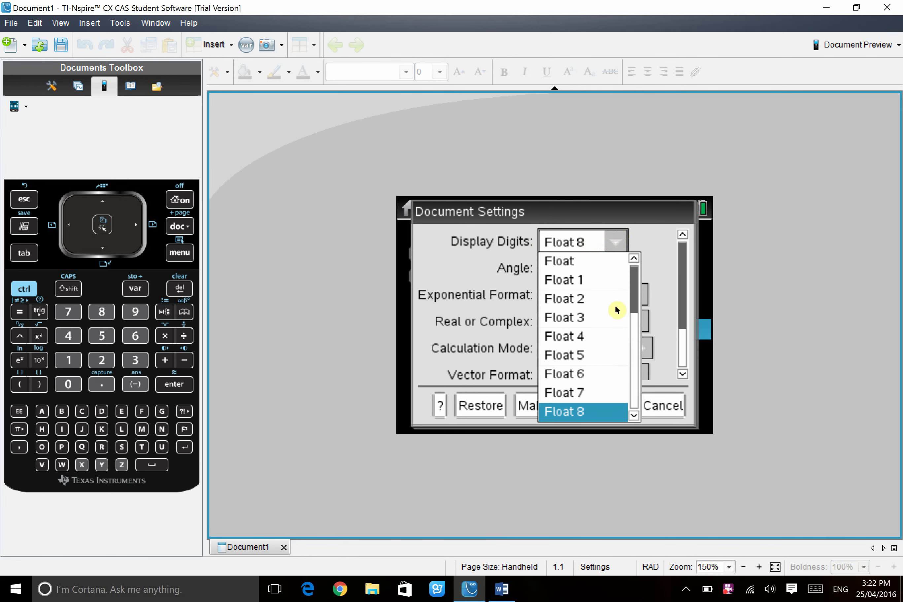
left_click(634, 415)
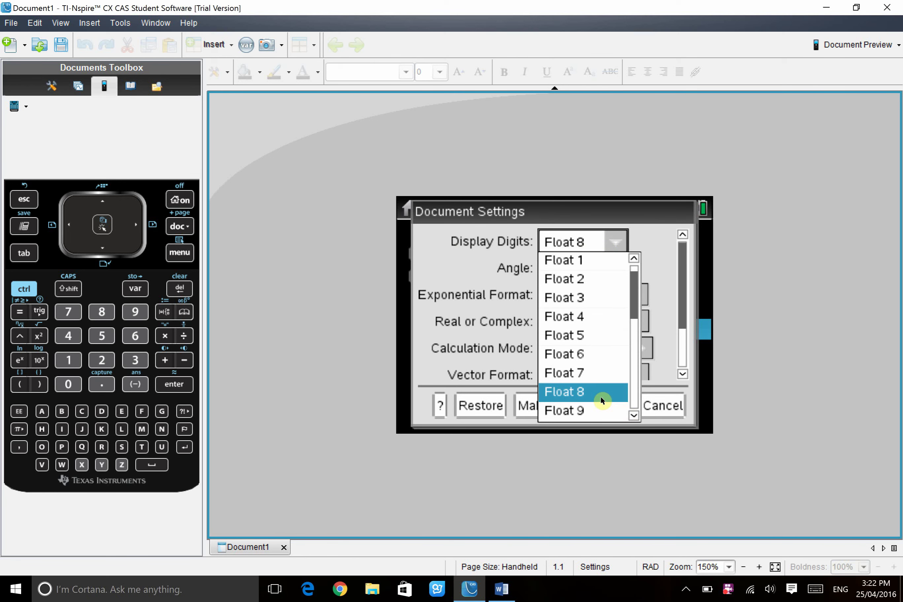
left_click(584, 393)
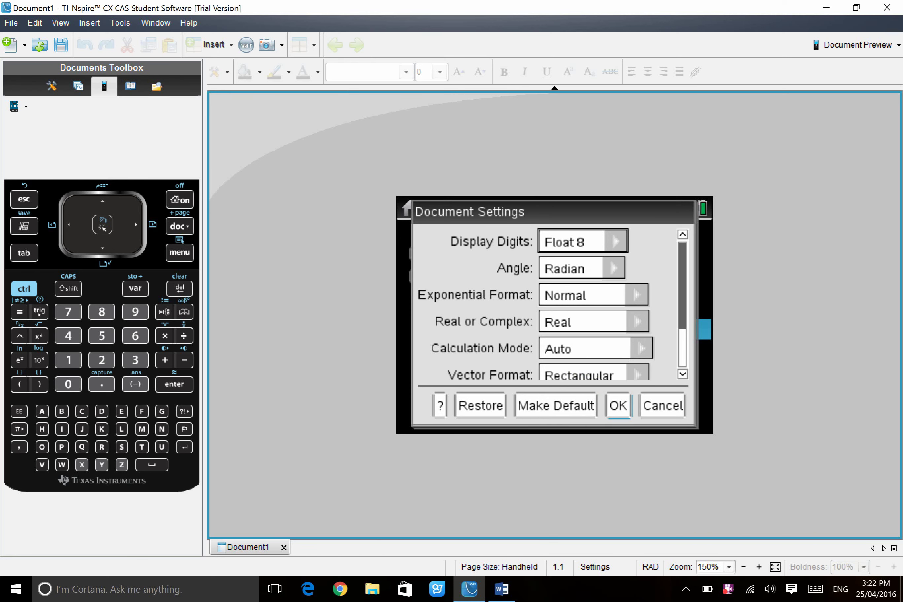
left_click(617, 405)
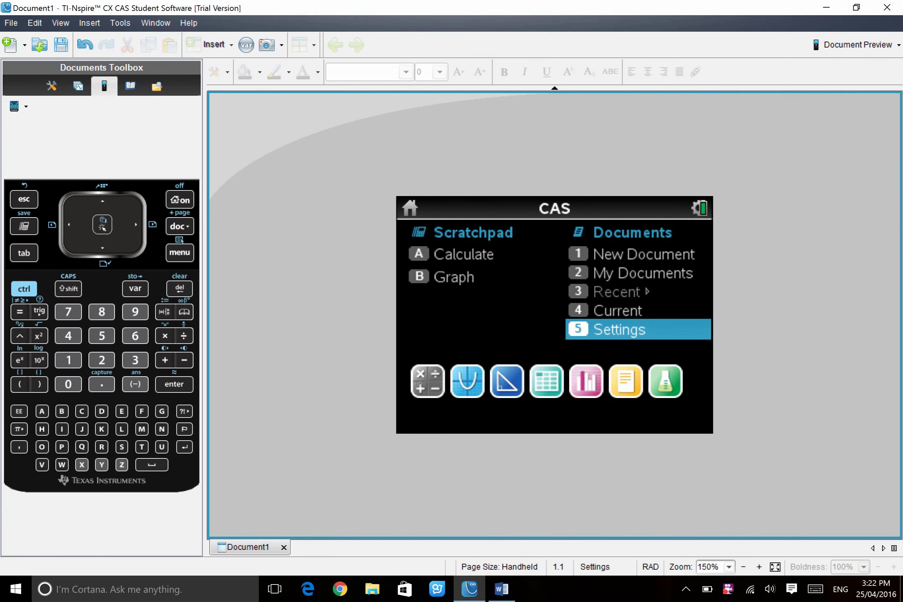
Step: Add a new Calculator page and insert the Algebra solve command
left_click(419, 388)
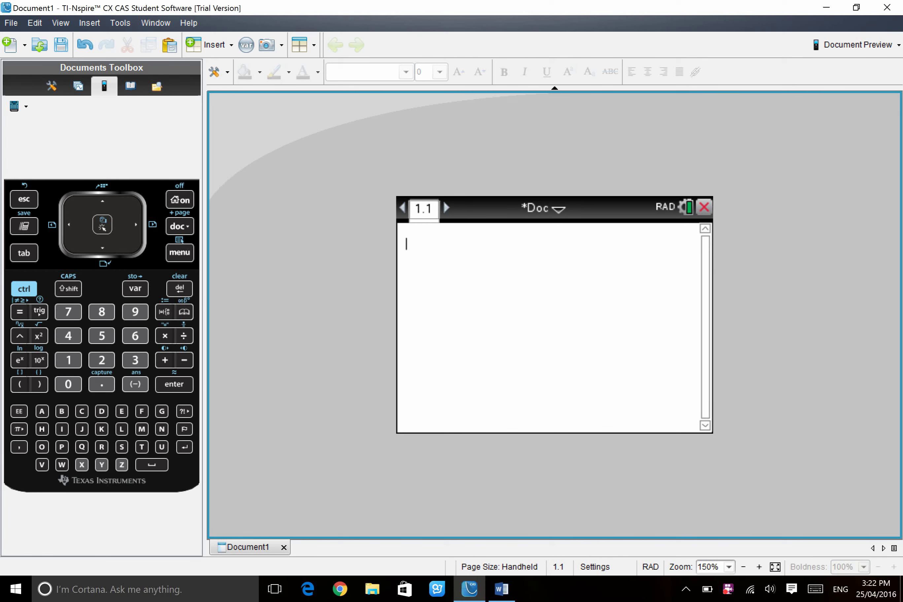
left_click(505, 585)
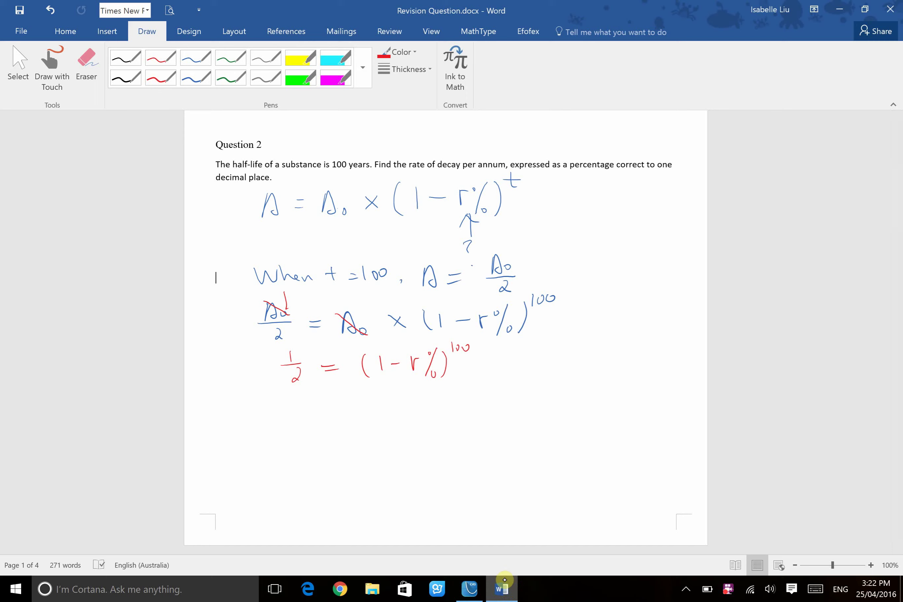
left_click(503, 585)
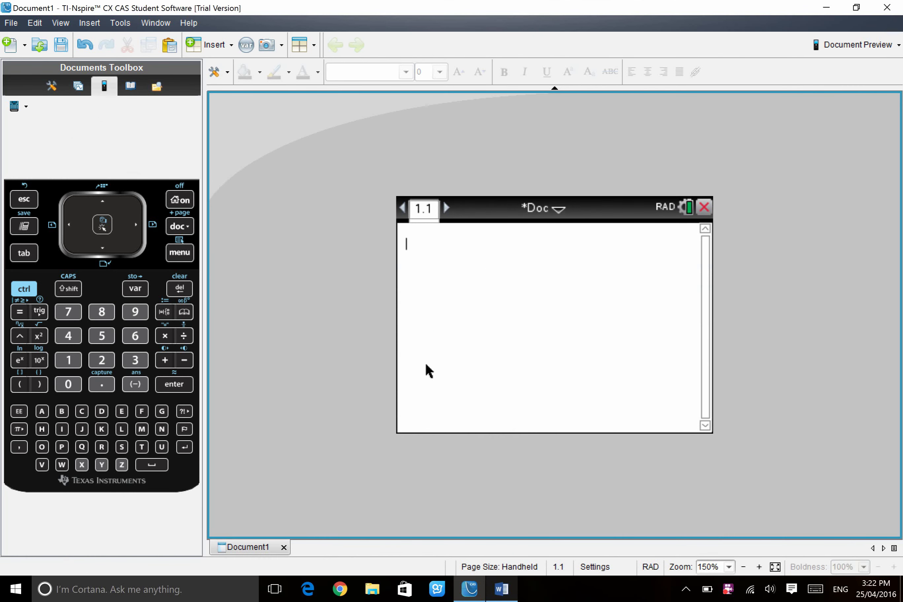
left_click(177, 252)
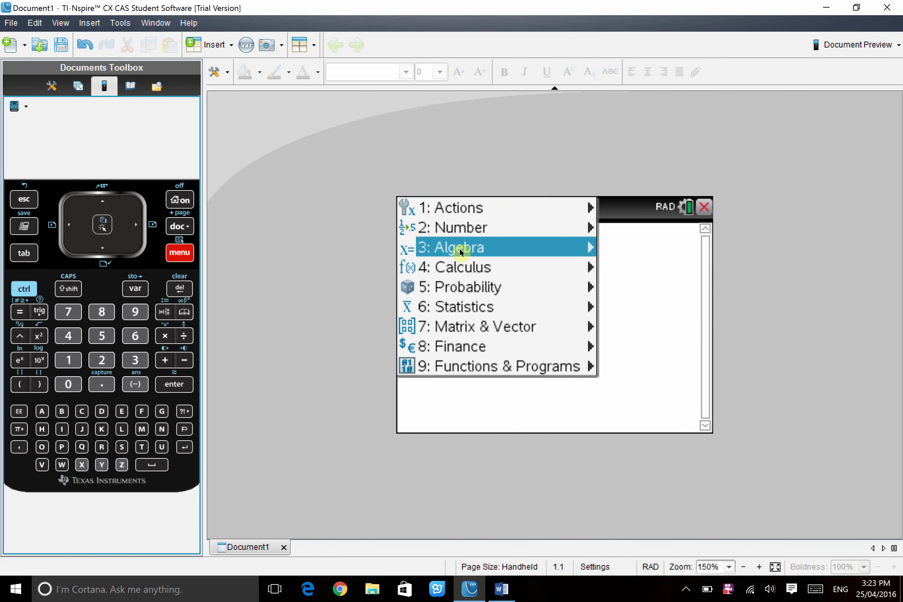
left_click(470, 247)
left_click(550, 224)
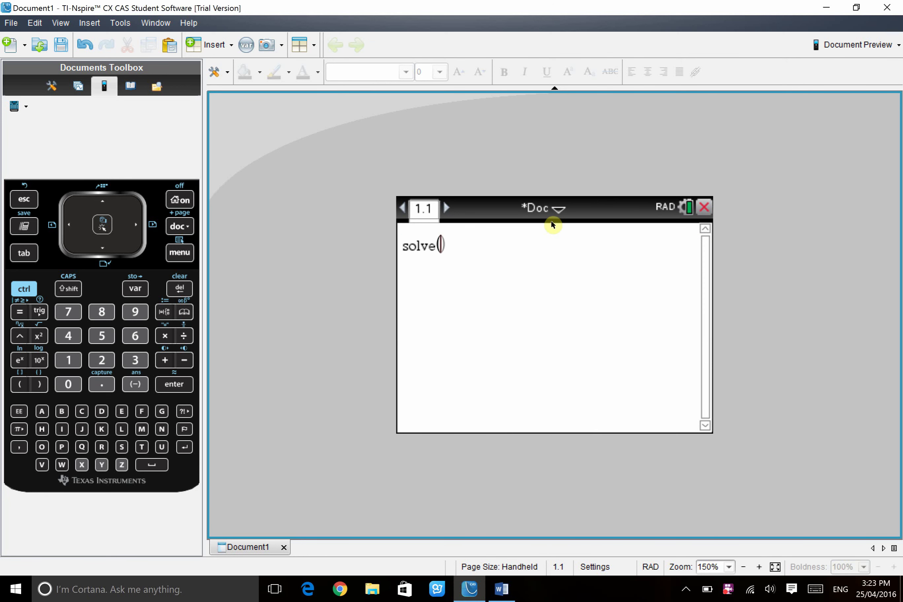
Step: Enter 1/2 = (1− inside solve using a fraction template
left_click(24, 288)
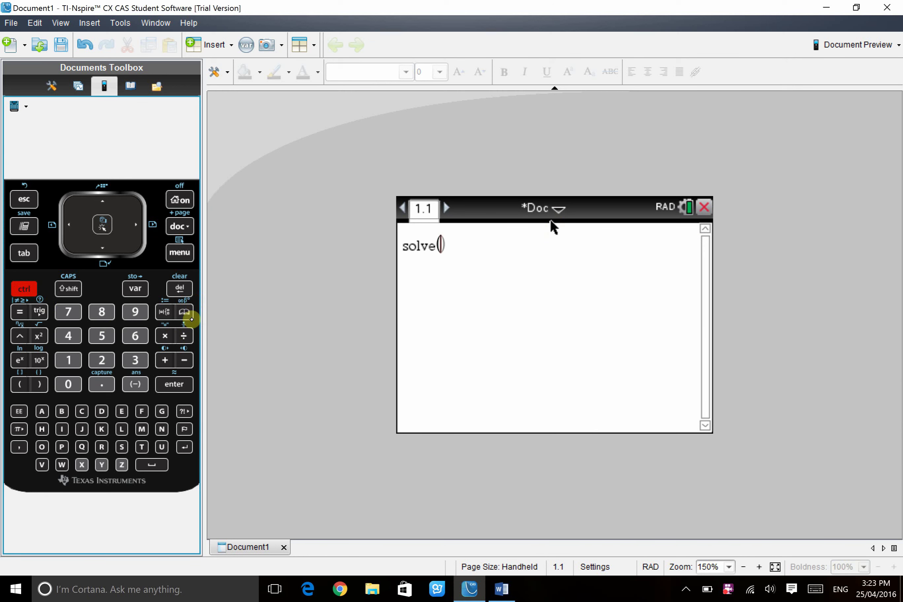
left_click(183, 336)
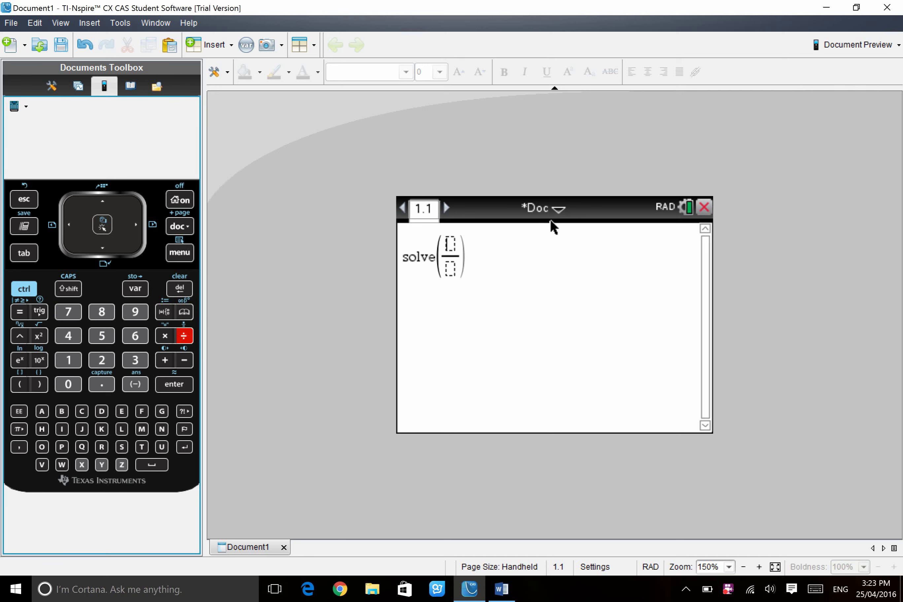
type("1")
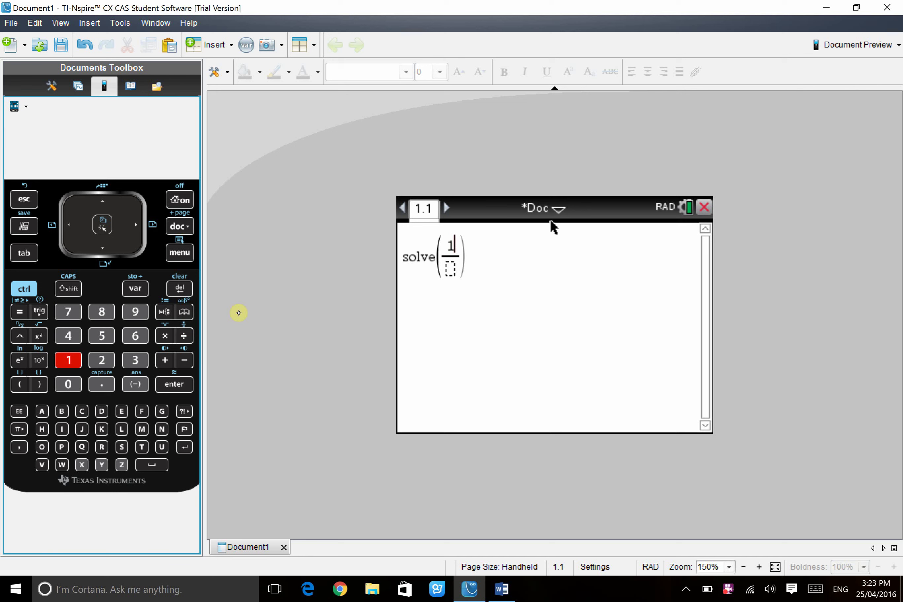
key("Down")
type("2")
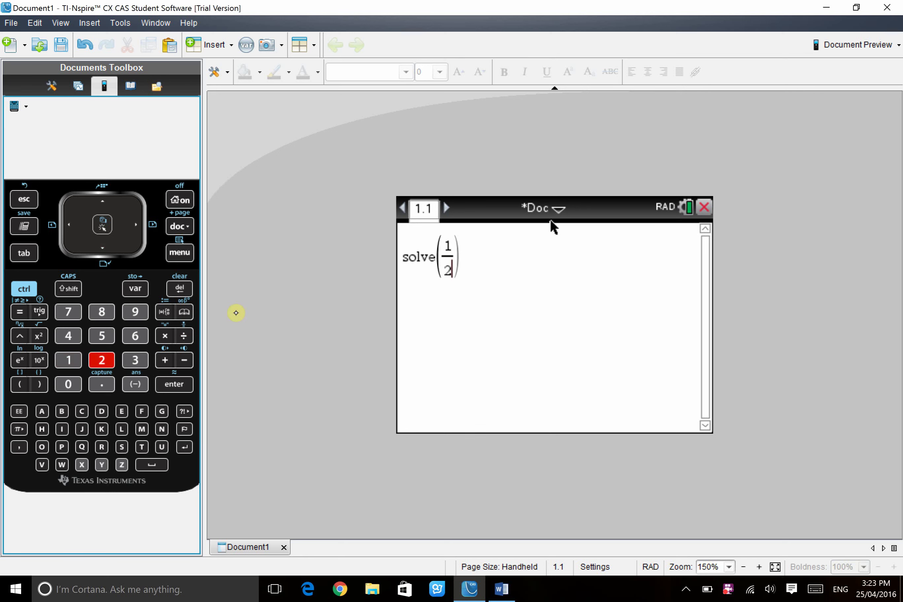
key("Right")
type("=")
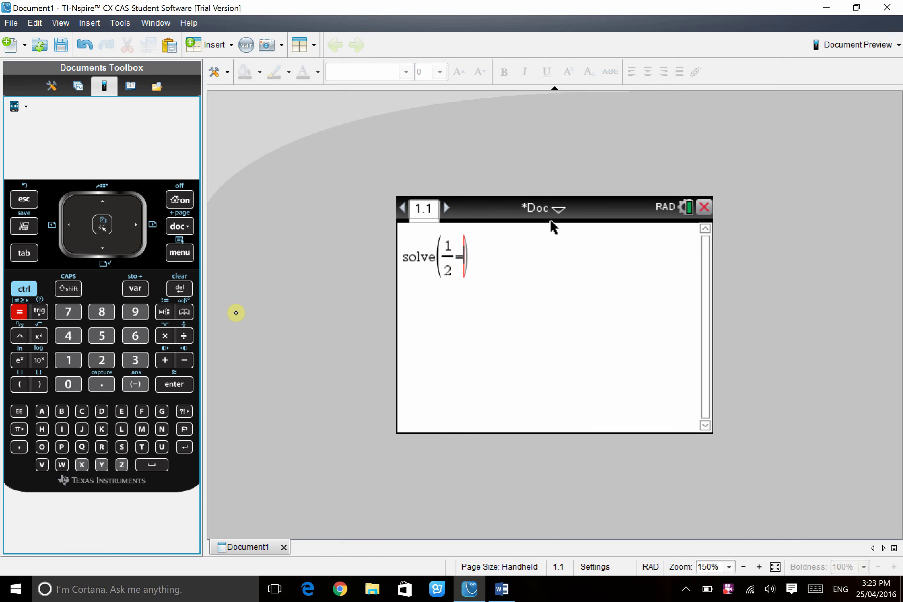
type("(")
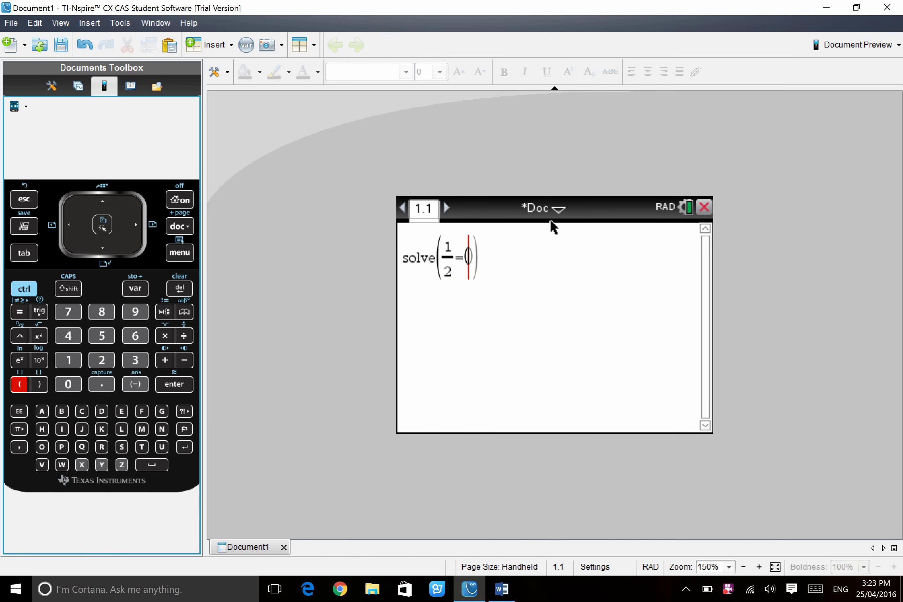
type("1-")
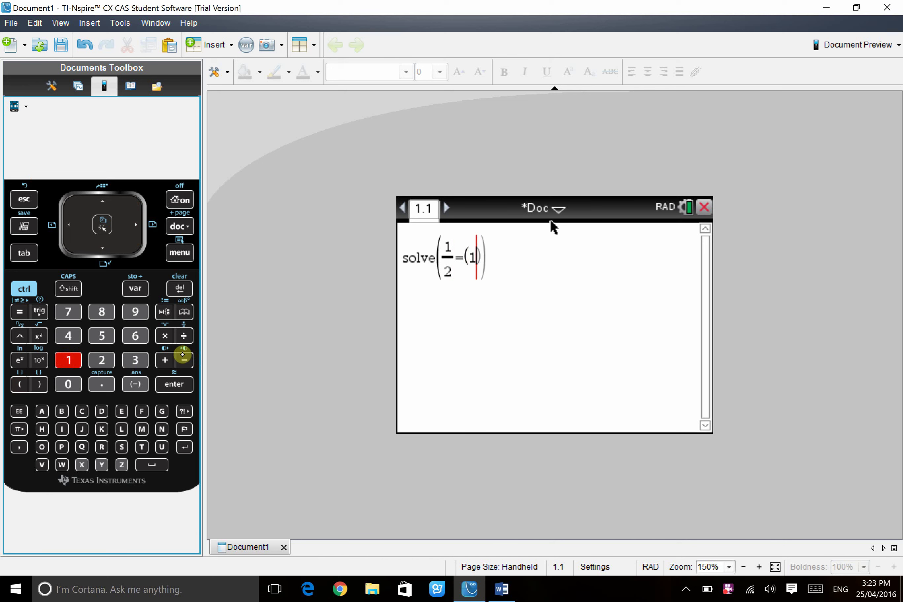
Step: Complete the bracket with r/100 and raise it to the power 100
key("ctrl+slash")
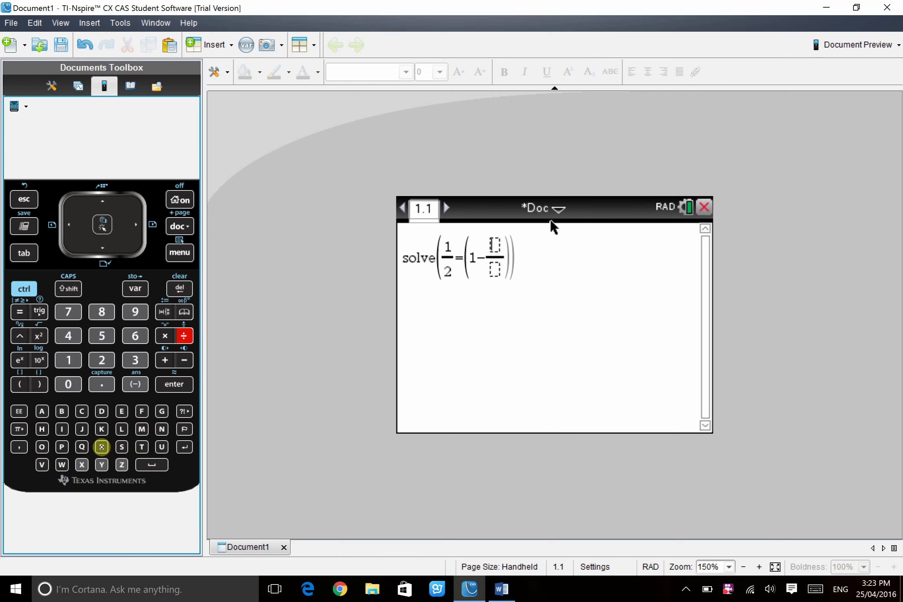
left_click(102, 447)
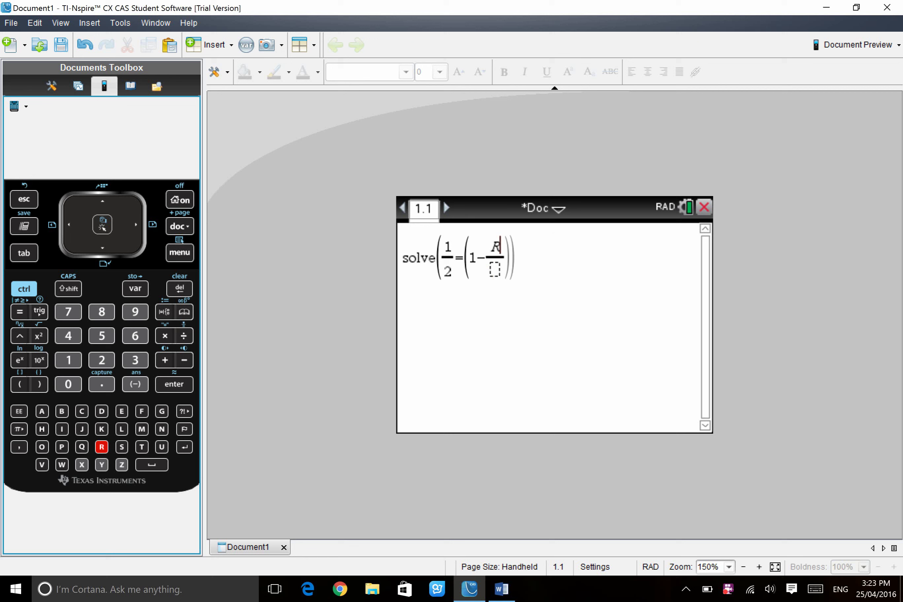
key("BackSpace")
type("r")
key("Down")
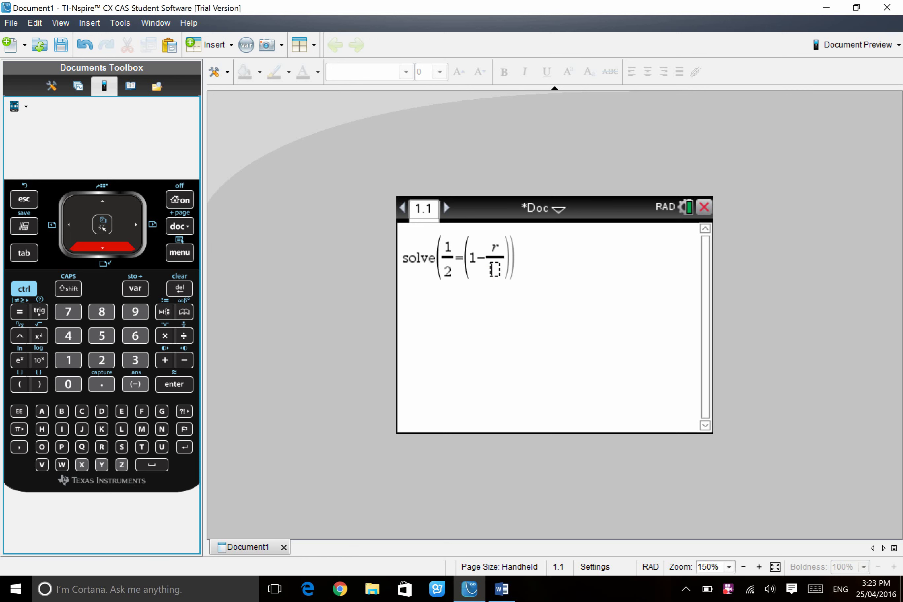
type("100")
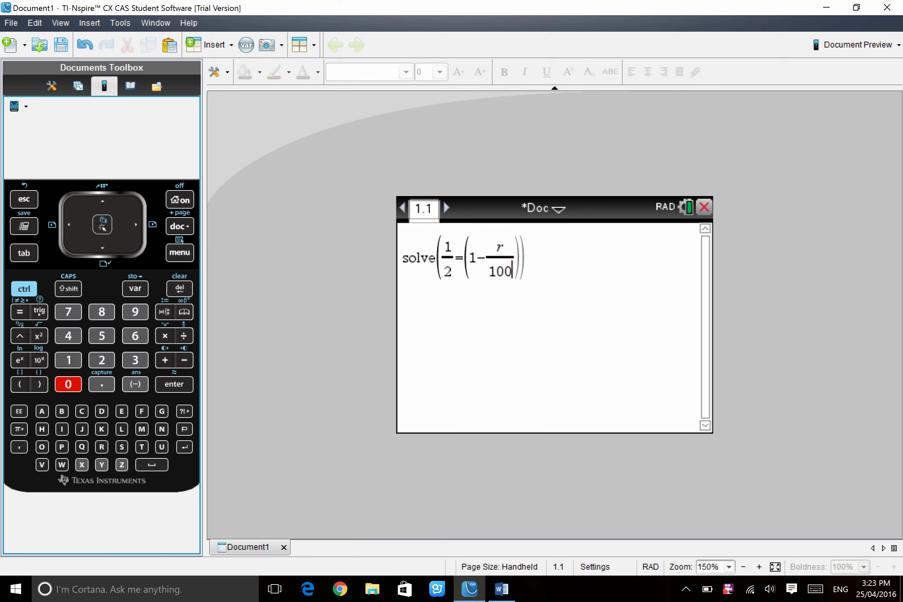
key("Right")
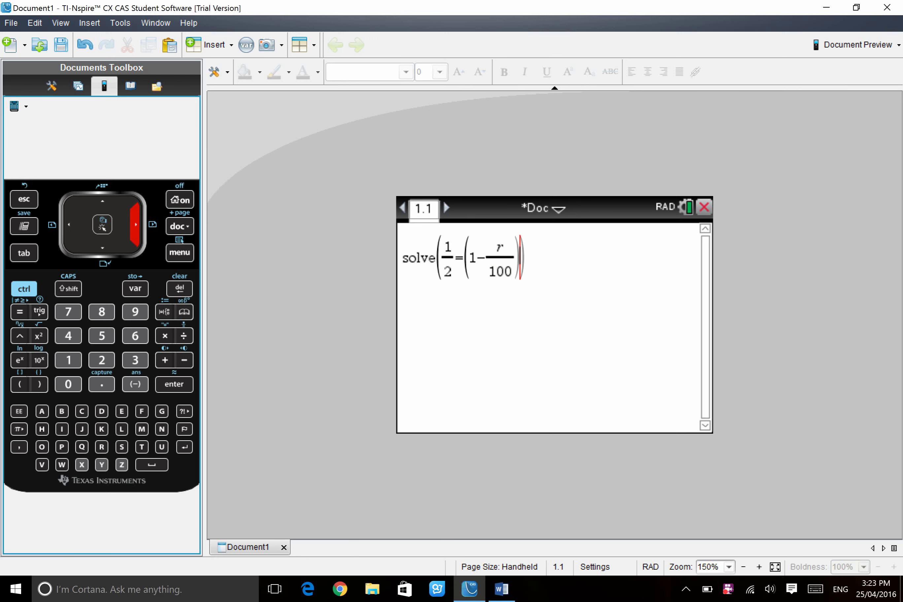
type("^")
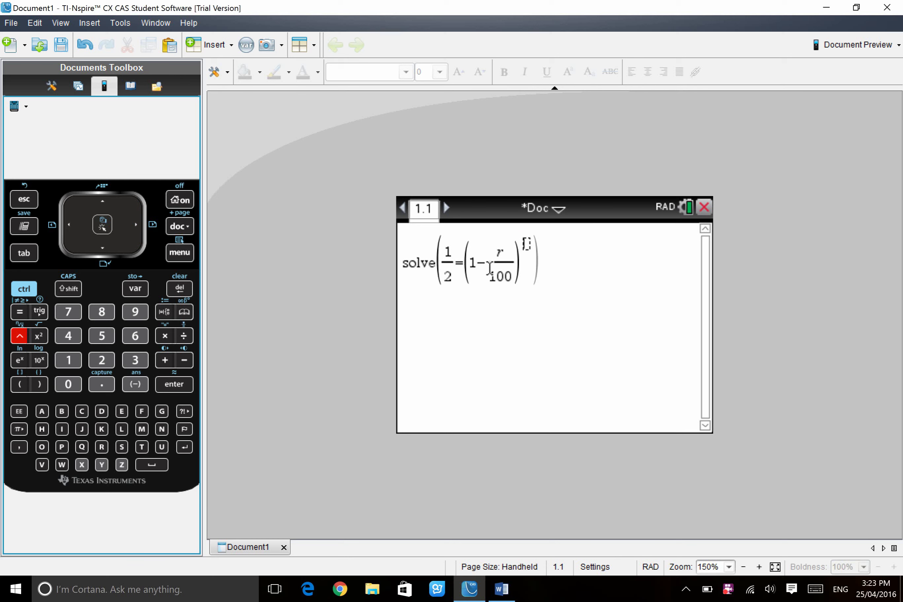
type("100")
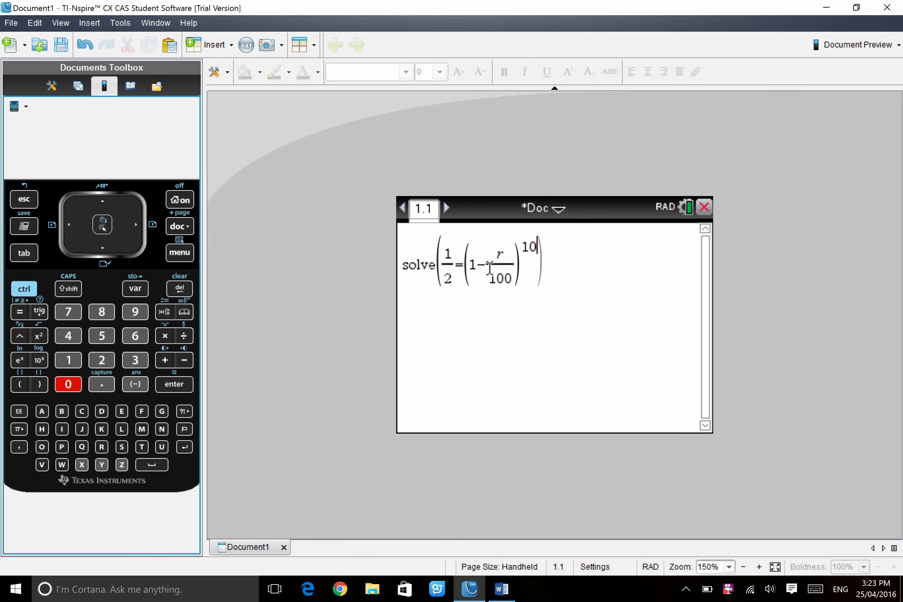
key("Right")
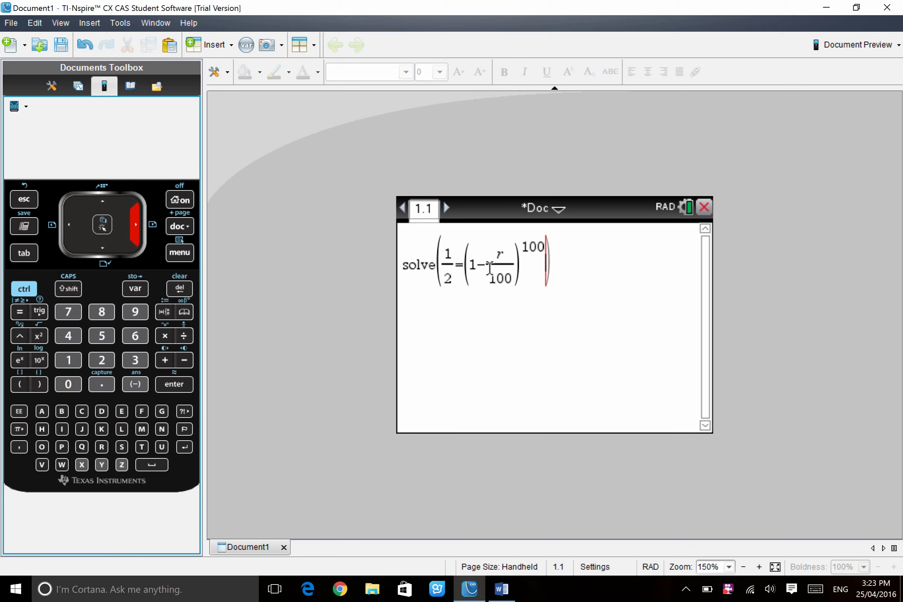
Step: Add ', r' to finish the entry solve(1/2=(1−r/100)^100, r)
left_click(501, 589)
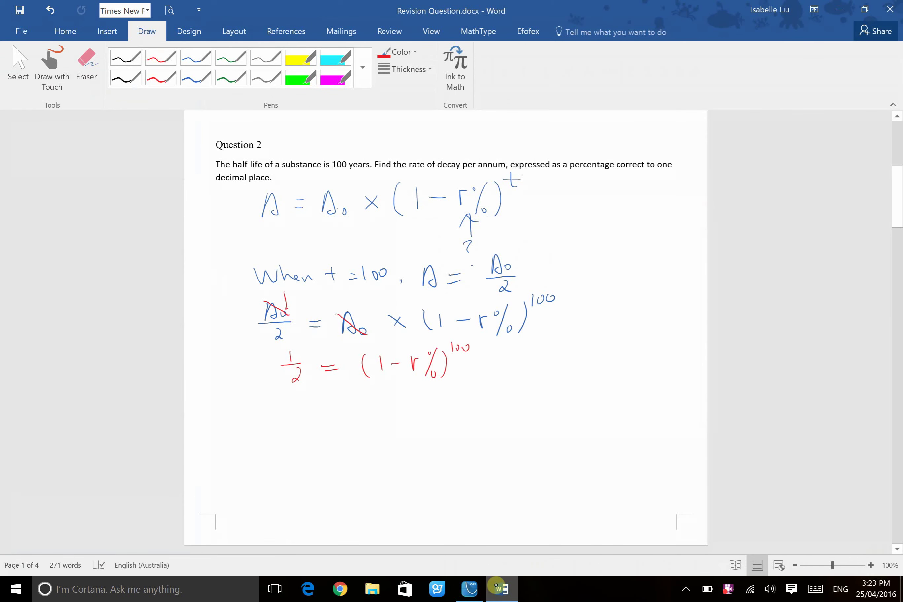
left_click(503, 579)
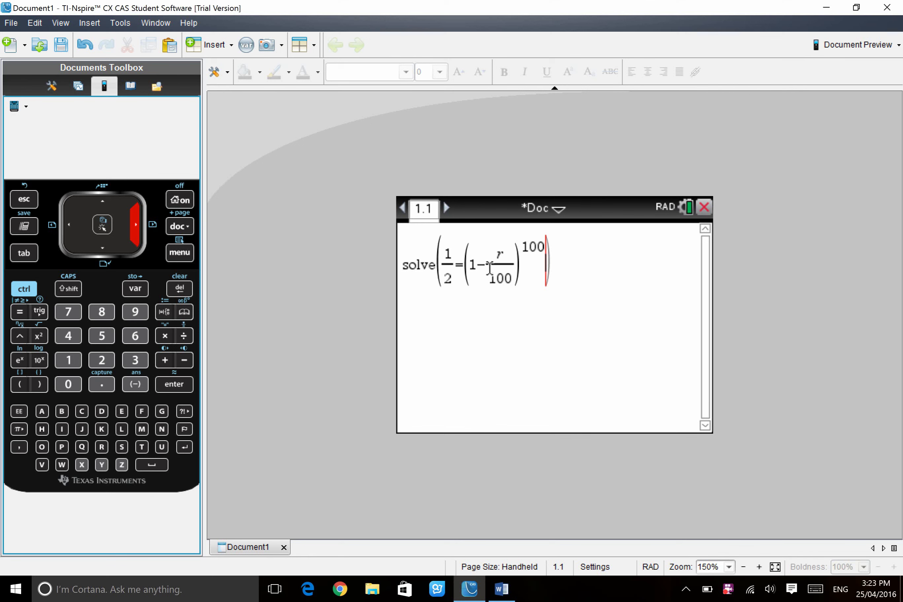
type(",r")
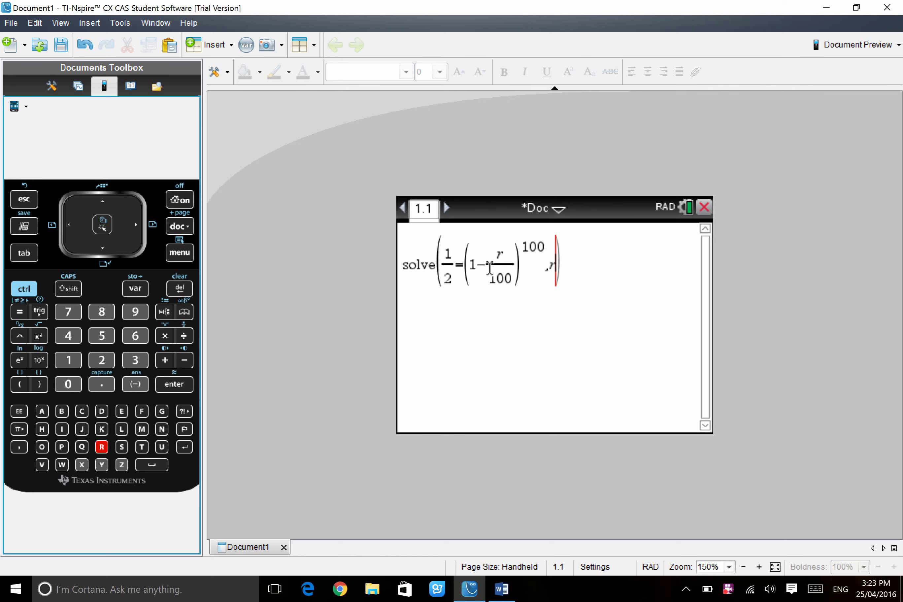
key("Right")
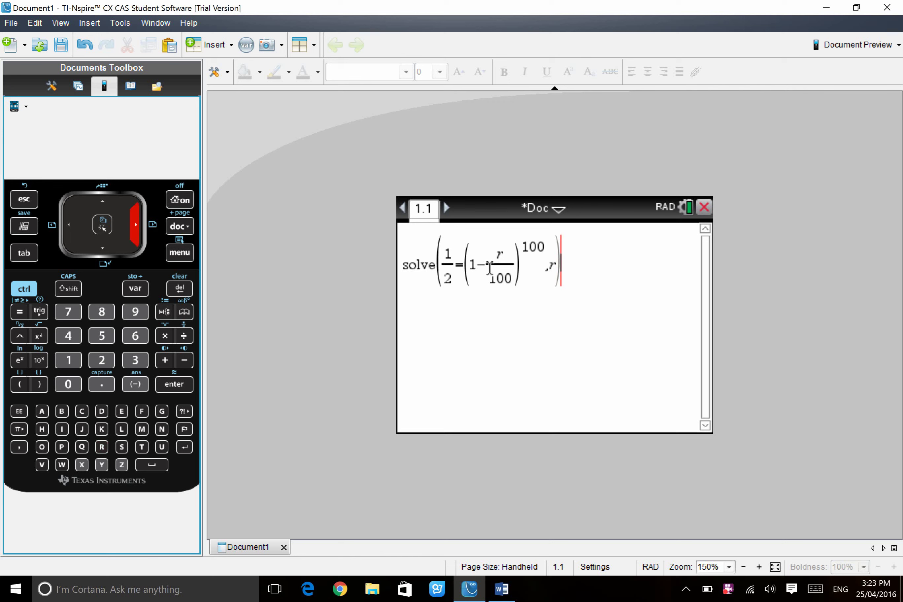
Step: Solve for r and approximate the results to r=0.69075046 or r=199.30925
key("Return")
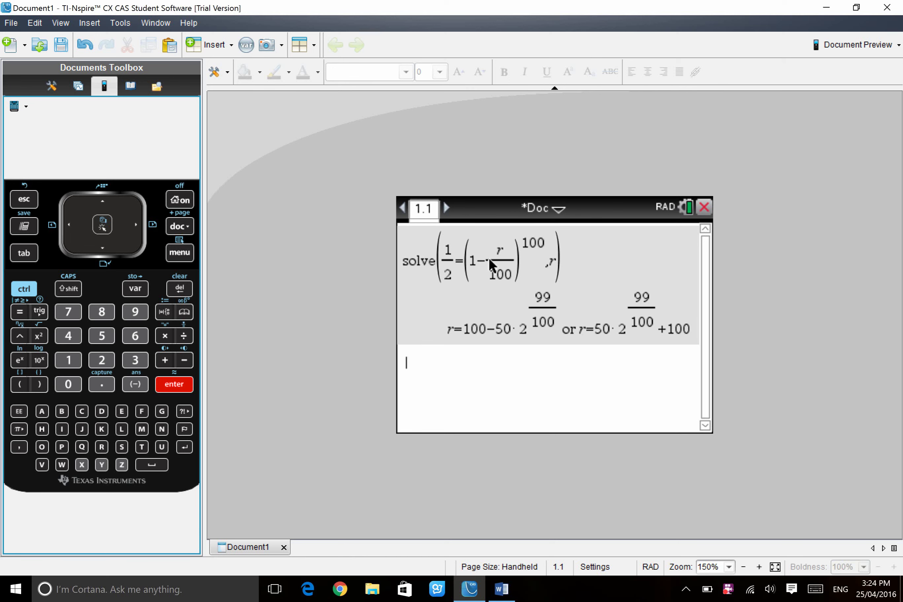
key("Up")
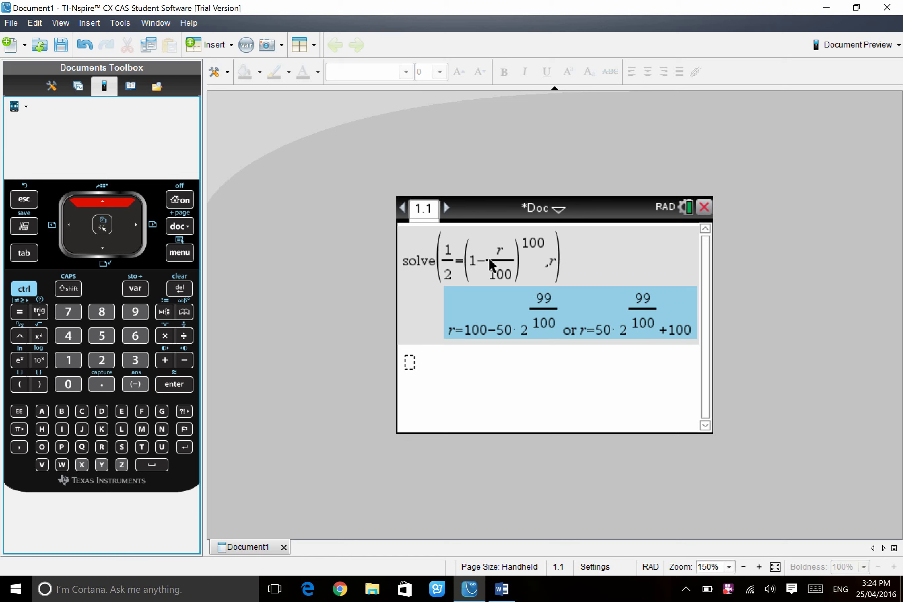
key("Return")
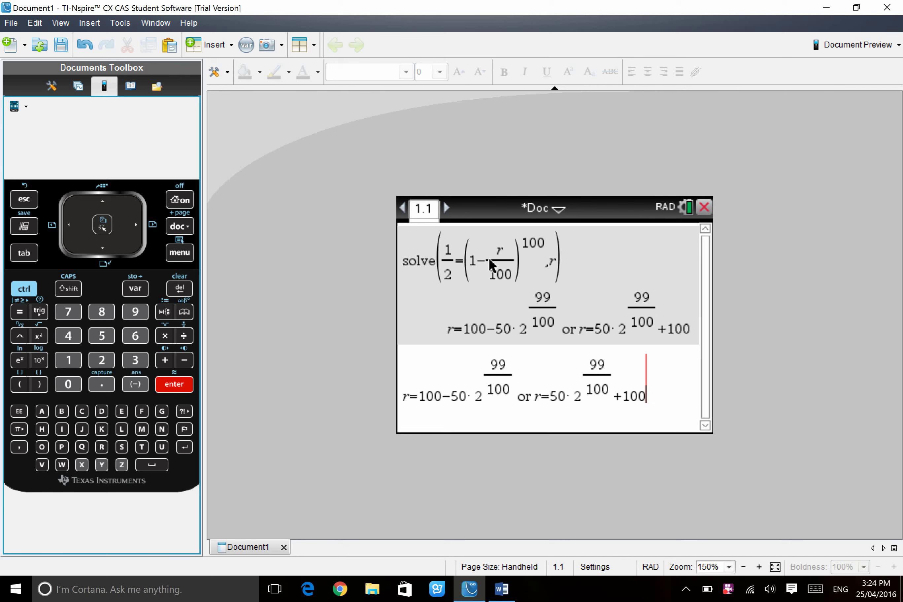
key("ctrl+Return")
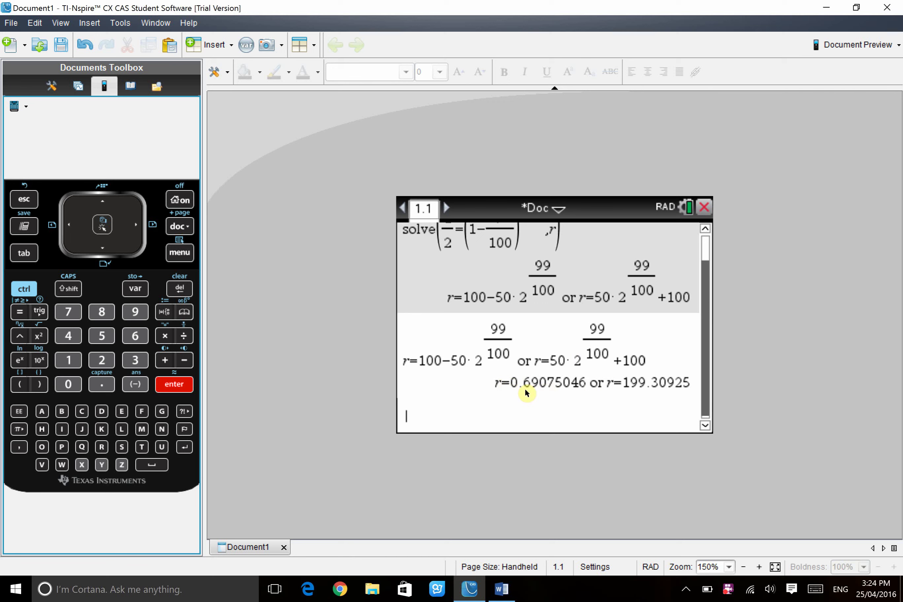
mouse_move(504, 585)
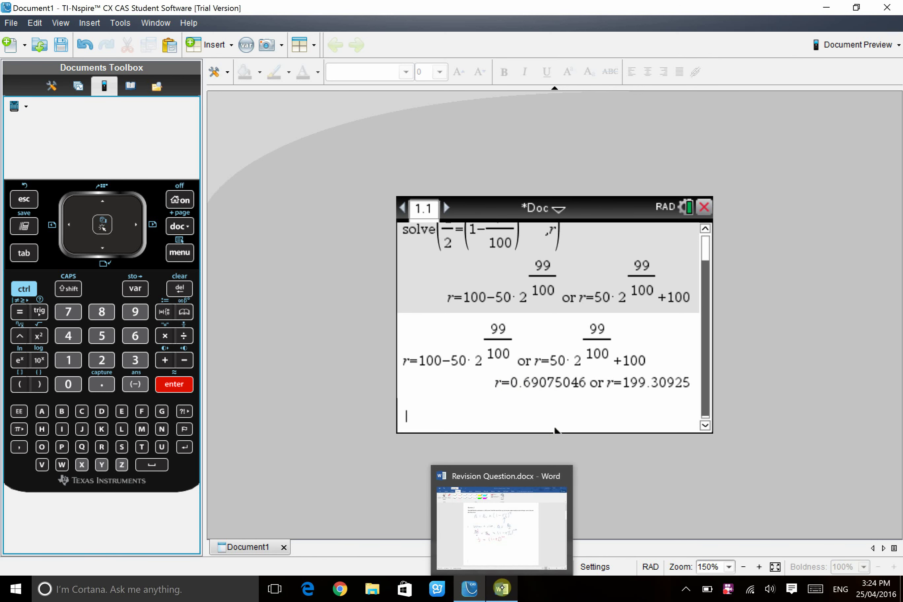
Step: Back in Word, write 'CAS r = 0.7' in red beside the half-life equation
left_click(501, 587)
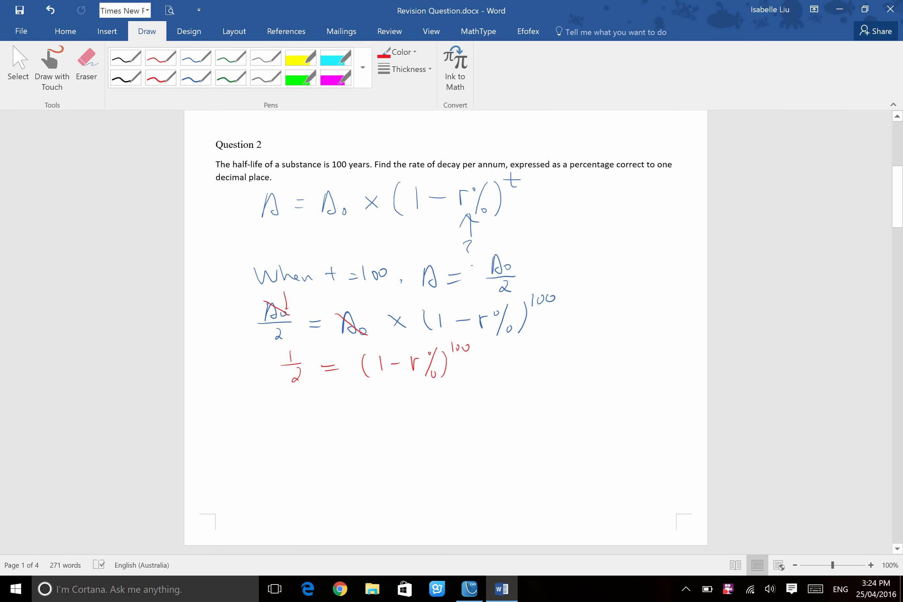
left_click(161, 57)
mouse_move(515, 348)
left_mouse_down()
mouse_move(504, 350)
mouse_move(514, 367)
mouse_move(522, 350)
mouse_move(528, 367)
mouse_move(597, 352)
left_mouse_up()
mouse_move(586, 358)
left_mouse_down()
mouse_move(642, 340)
mouse_move(639, 365)
left_mouse_up()
left_click(622, 356)
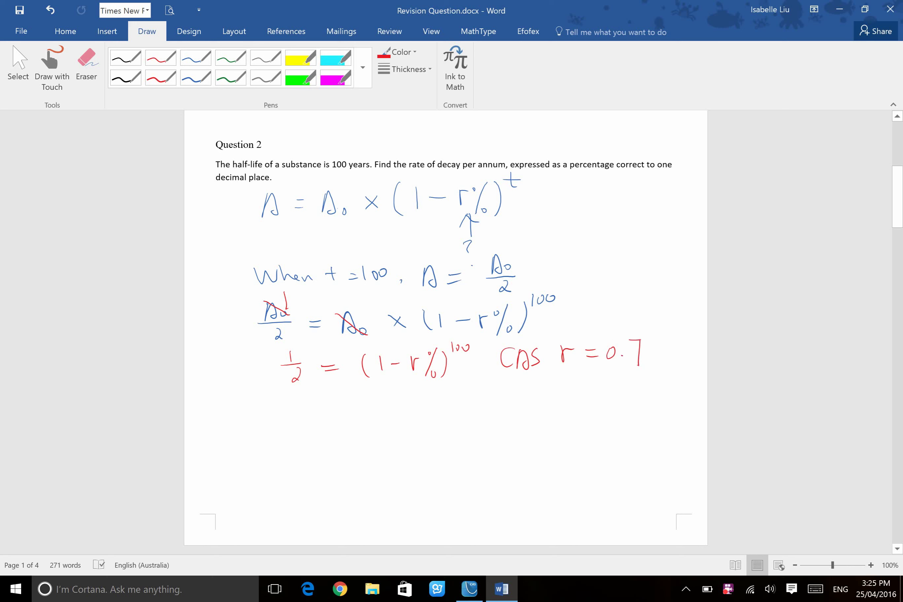
Step: Write the answer r% = 0.7% in red below the ½ line
mouse_move(275, 419)
left_mouse_down()
mouse_move(276, 435)
mouse_move(286, 418)
mouse_move(310, 437)
mouse_move(292, 443)
left_mouse_up()
mouse_move(342, 420)
left_mouse_down()
mouse_move(355, 418)
mouse_move(349, 426)
mouse_move(383, 412)
mouse_move(415, 426)
mouse_move(416, 437)
left_mouse_up()
left_click(398, 423)
left_click_drag(431, 404, 428, 435)
left_click_drag(442, 428, 444, 431)
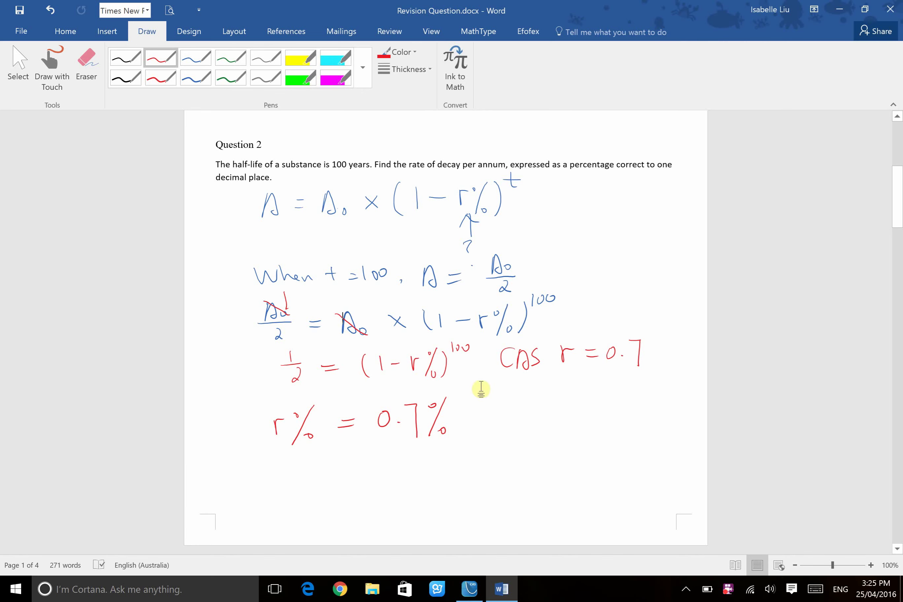
Step: Scroll down to Question 3 ($5000 at 8.4% compounded quarterly) and stop inking
scroll(458, 347, "down", 2)
scroll(460, 343, "up", 2)
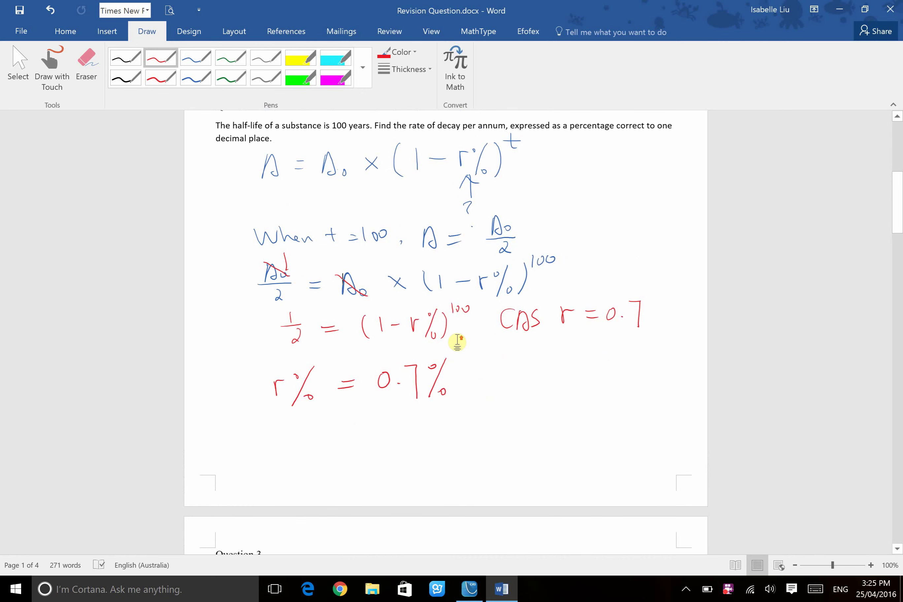
scroll(456, 342, "down", 6)
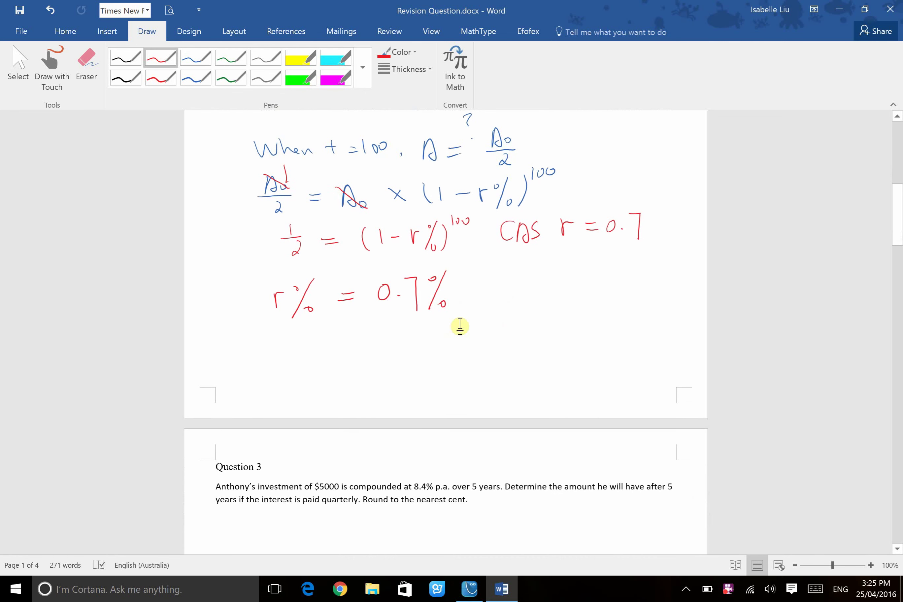
scroll(461, 324, "down", 2)
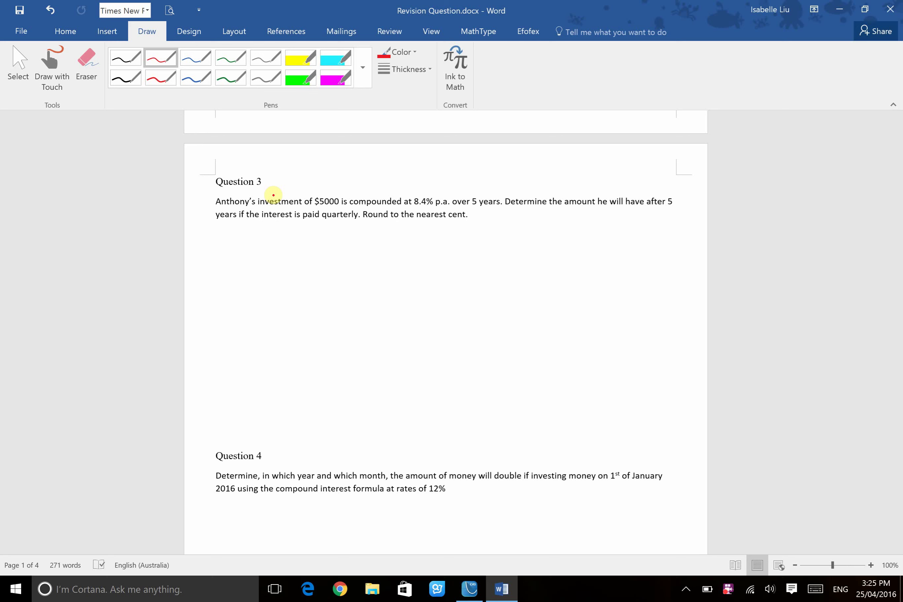
key("Escape")
Step: Handwrite P = 5000 in blue ink below Question 3's text
mouse_move(274, 195)
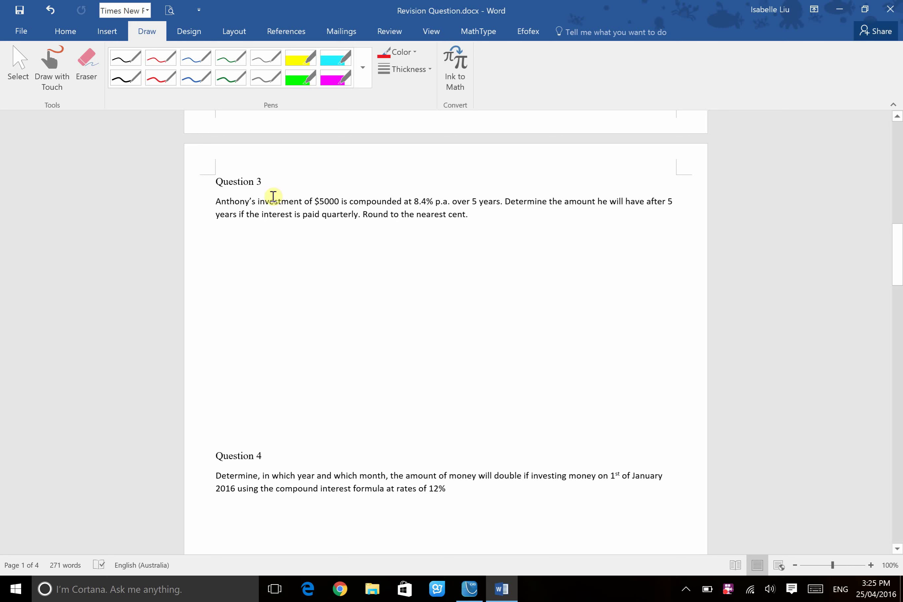
left_click(196, 58)
mouse_move(258, 229)
left_mouse_down()
mouse_move(261, 258)
mouse_move(267, 239)
mouse_move(298, 243)
left_mouse_up()
mouse_move(314, 231)
left_mouse_down()
mouse_move(313, 250)
mouse_move(339, 243)
left_mouse_up()
mouse_move(344, 233)
left_mouse_down()
mouse_move(353, 237)
mouse_move(345, 243)
left_mouse_up()
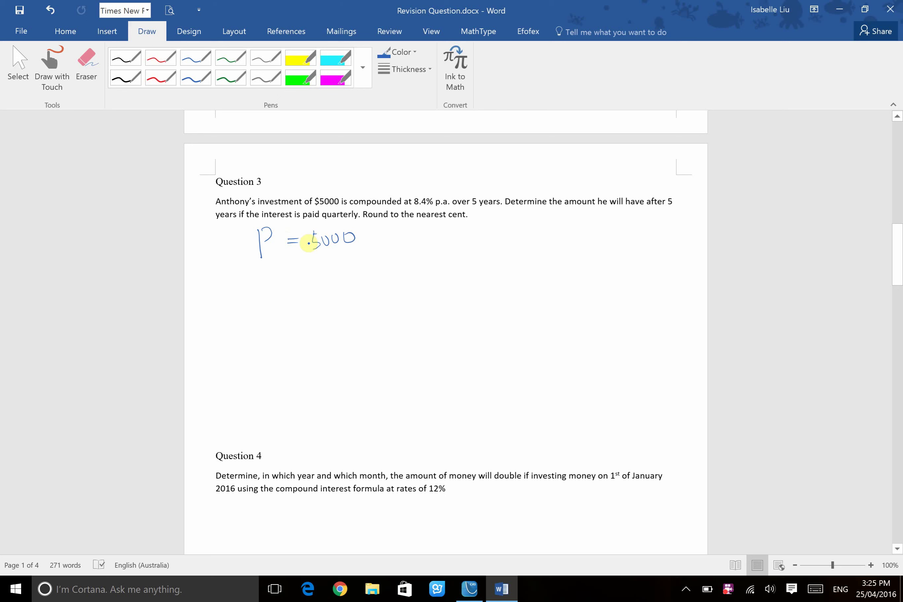
Step: Circle 'is compounded' in red and '5 years' in blue in the question
left_click(162, 56)
mouse_move(379, 210)
left_mouse_down()
mouse_move(343, 208)
mouse_move(404, 195)
mouse_move(350, 211)
left_mouse_up()
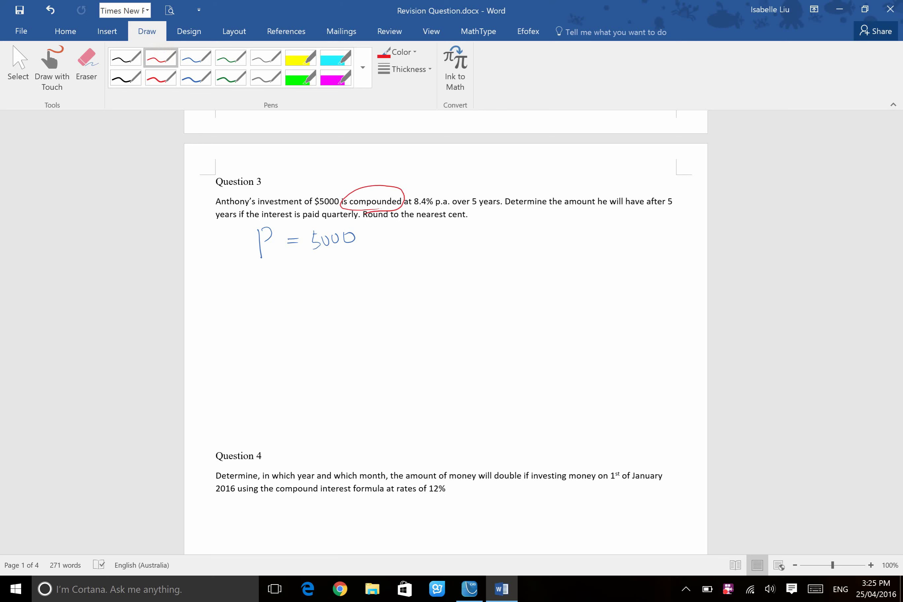
left_click(128, 59)
left_click(196, 56)
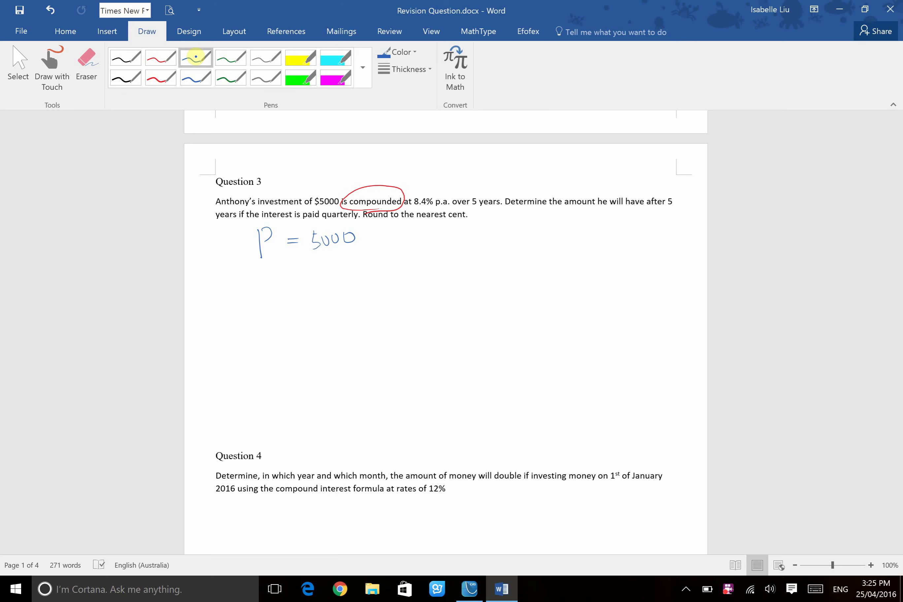
mouse_move(466, 211)
left_mouse_down()
mouse_move(468, 190)
mouse_move(497, 190)
mouse_move(504, 203)
mouse_move(465, 215)
left_mouse_up()
Step: Handwrite t = 5 years in blue ink beside P = 5000
mouse_move(404, 232)
left_mouse_down()
mouse_move(408, 244)
mouse_move(411, 233)
left_mouse_up()
mouse_move(424, 234)
left_mouse_down()
mouse_move(467, 251)
mouse_move(498, 233)
left_mouse_up()
left_click_drag(505, 232, 500, 243)
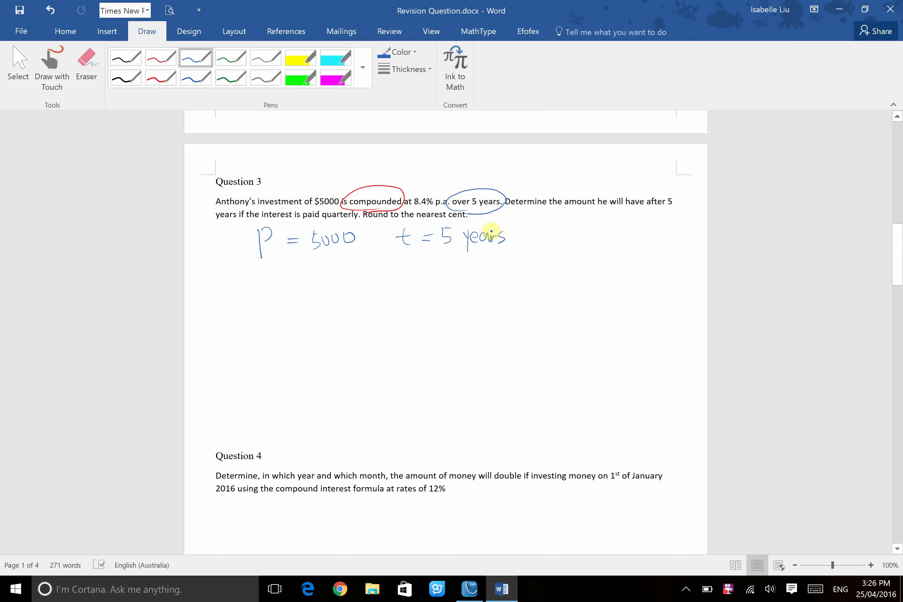
key("Escape")
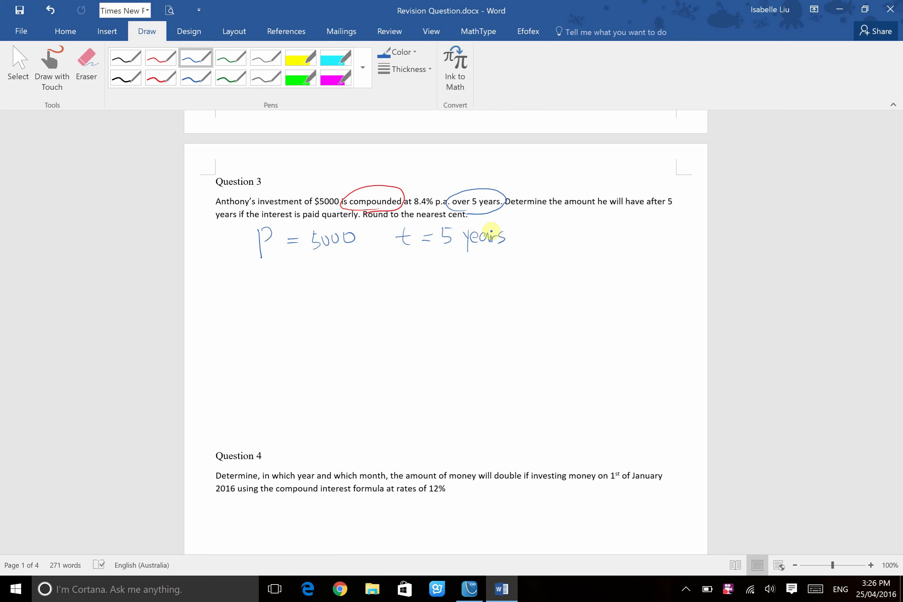
Step: Underline 'paid quarterly' with a wavy red line
left_click(171, 52)
left_click_drag(303, 225, 346, 223)
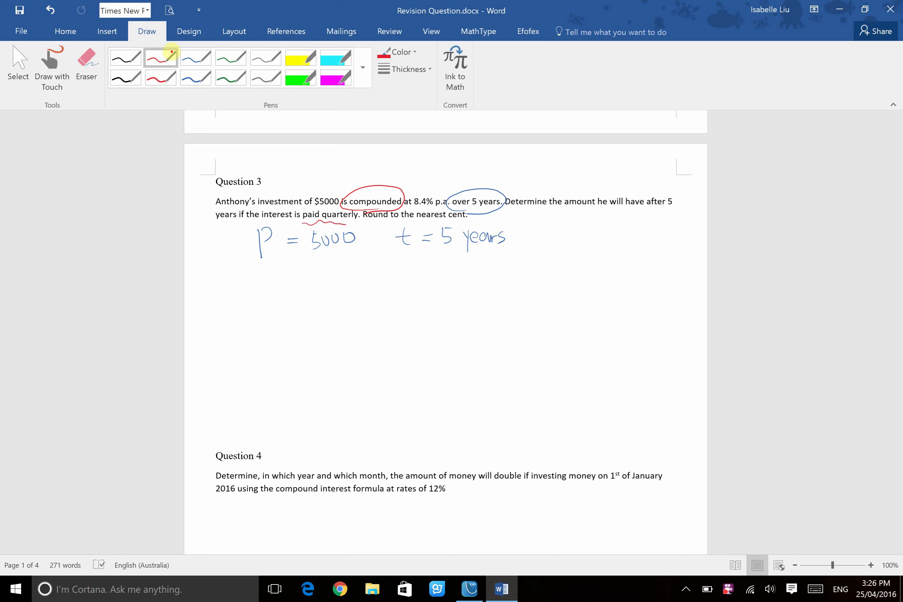
left_click(189, 51)
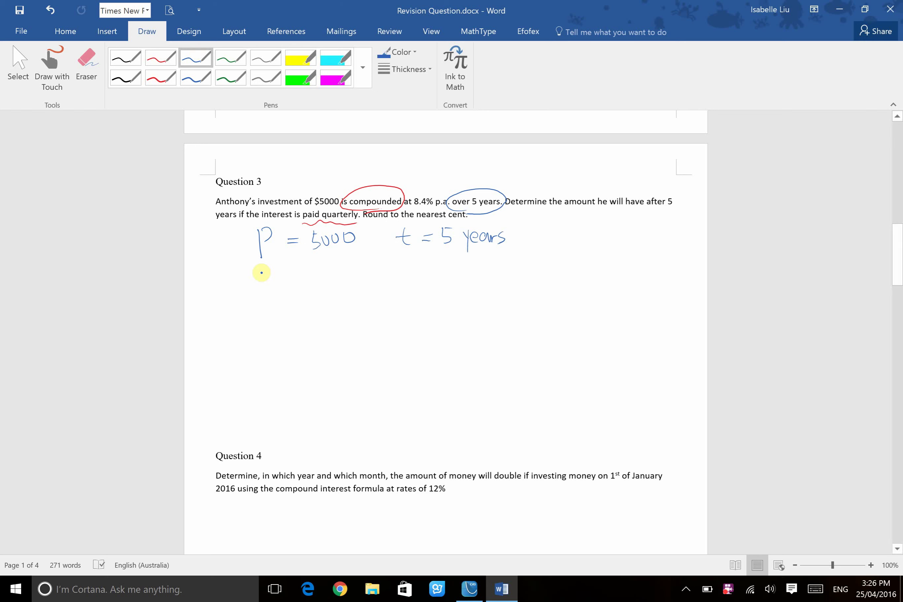
Step: Handwrite the formula A = P(1 + r%)^t in blue below P = 5000
left_click_drag(263, 287, 295, 272)
left_click_drag(287, 277, 309, 292)
mouse_move(307, 271)
left_mouse_down()
mouse_move(320, 274)
mouse_move(310, 278)
left_mouse_up()
mouse_move(335, 266)
left_mouse_down()
mouse_move(332, 283)
mouse_move(351, 278)
left_mouse_up()
mouse_move(358, 275)
left_mouse_down()
mouse_move(371, 273)
mouse_move(366, 280)
left_mouse_up()
mouse_move(384, 269)
left_mouse_down()
mouse_move(384, 279)
mouse_move(388, 268)
left_mouse_up()
left_click_drag(399, 261, 405, 281)
mouse_move(421, 259)
left_mouse_down()
mouse_move(417, 284)
mouse_move(439, 257)
left_mouse_up()
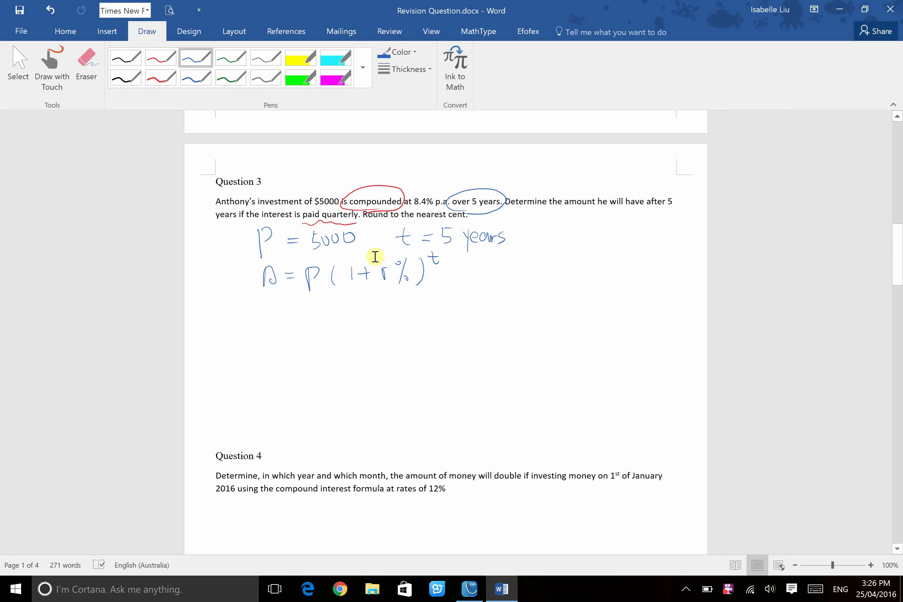
Step: Write r% = 8.4% in blue to the right of t = 5 years
mouse_move(530, 231)
left_mouse_down()
mouse_move(531, 244)
mouse_move(544, 229)
left_mouse_up()
mouse_move(558, 218)
left_mouse_down()
mouse_move(549, 244)
mouse_move(559, 246)
left_mouse_up()
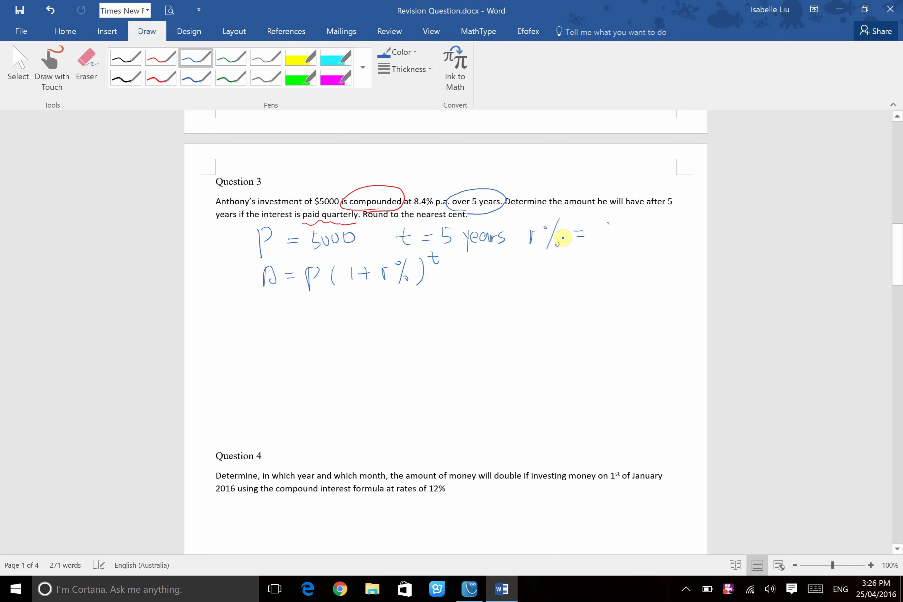
left_click_drag(607, 221, 646, 241)
left_click(617, 229)
left_click_drag(655, 238, 658, 241)
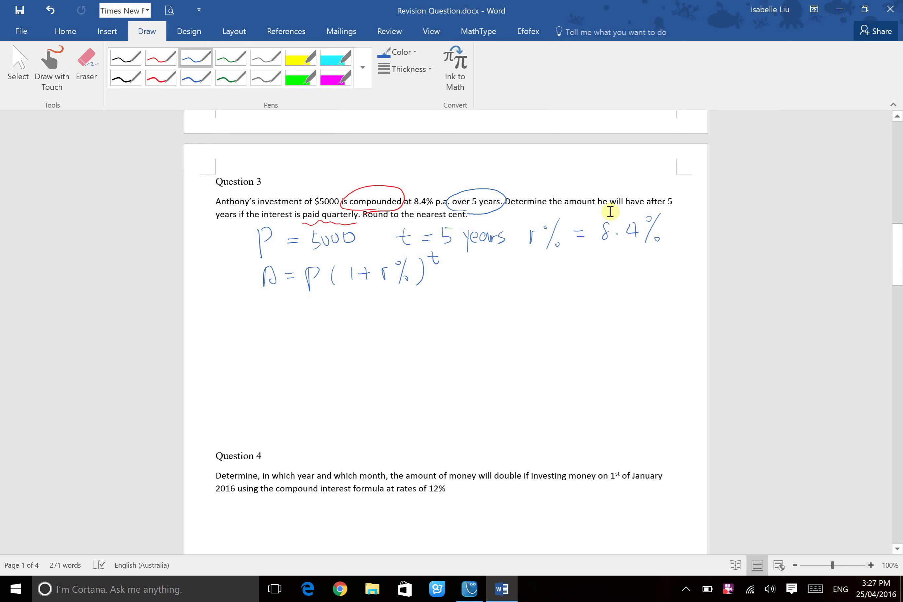
Step: Handwrite 'times of payment' in green ink below the formula
left_click(229, 62)
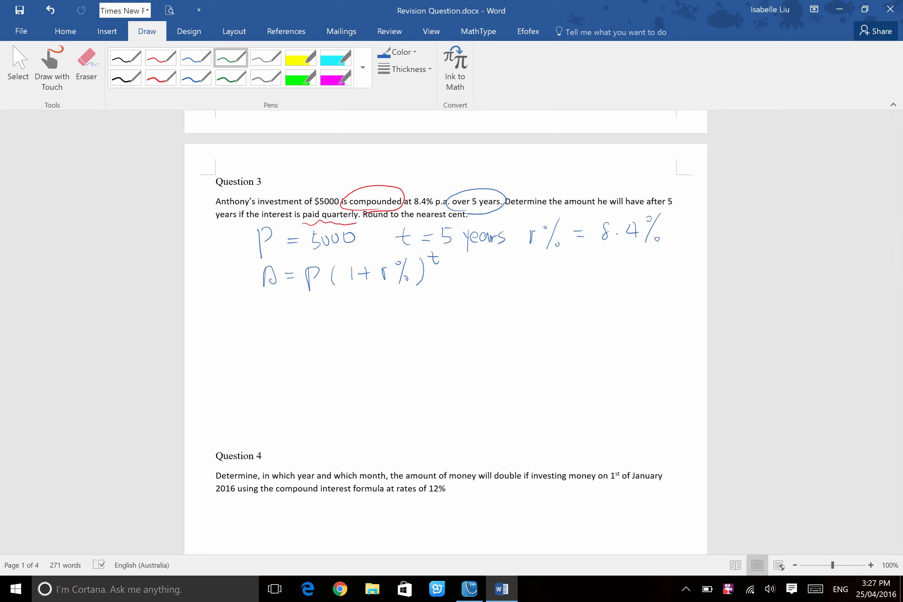
left_click(230, 64)
mouse_move(252, 302)
left_mouse_down()
mouse_move(258, 316)
mouse_move(322, 314)
left_mouse_up()
mouse_move(335, 299)
left_mouse_down()
mouse_move(333, 329)
mouse_move(333, 314)
left_mouse_up()
mouse_move(358, 305)
left_mouse_down()
mouse_move(359, 324)
mouse_move(360, 313)
mouse_move(374, 312)
left_mouse_up()
mouse_move(376, 307)
left_mouse_down()
mouse_move(384, 323)
mouse_move(434, 301)
mouse_move(438, 311)
left_mouse_up()
key("Escape")
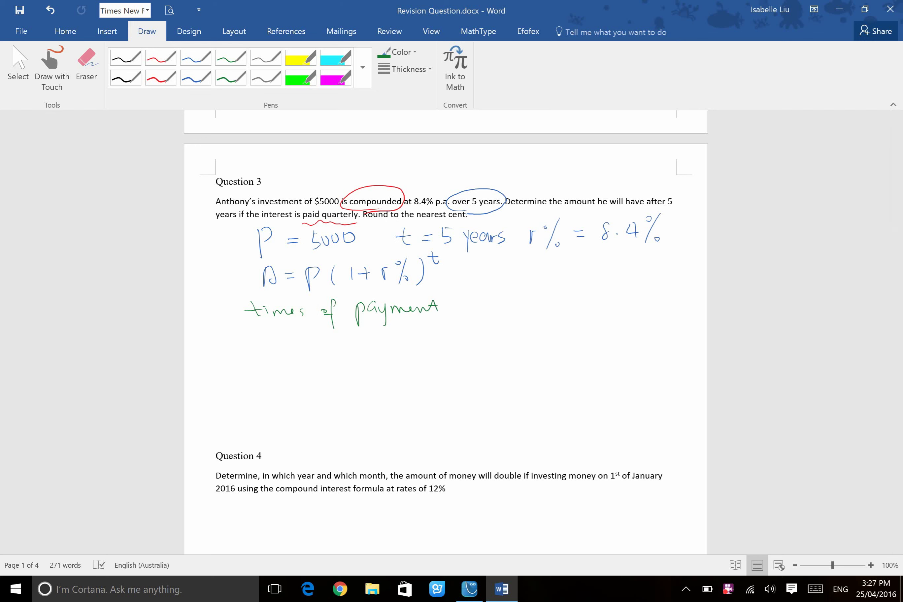
Step: Complete the green note with '= 5 × 4 = 20'
left_click(230, 57)
mouse_move(458, 301)
left_mouse_down()
mouse_move(488, 314)
mouse_move(498, 296)
mouse_move(533, 309)
mouse_move(519, 309)
mouse_move(558, 304)
left_mouse_up()
mouse_move(552, 289)
left_mouse_down()
mouse_move(552, 309)
mouse_move(586, 299)
left_mouse_up()
mouse_move(577, 305)
left_mouse_down()
mouse_move(615, 303)
mouse_move(613, 292)
mouse_move(638, 302)
left_mouse_up()
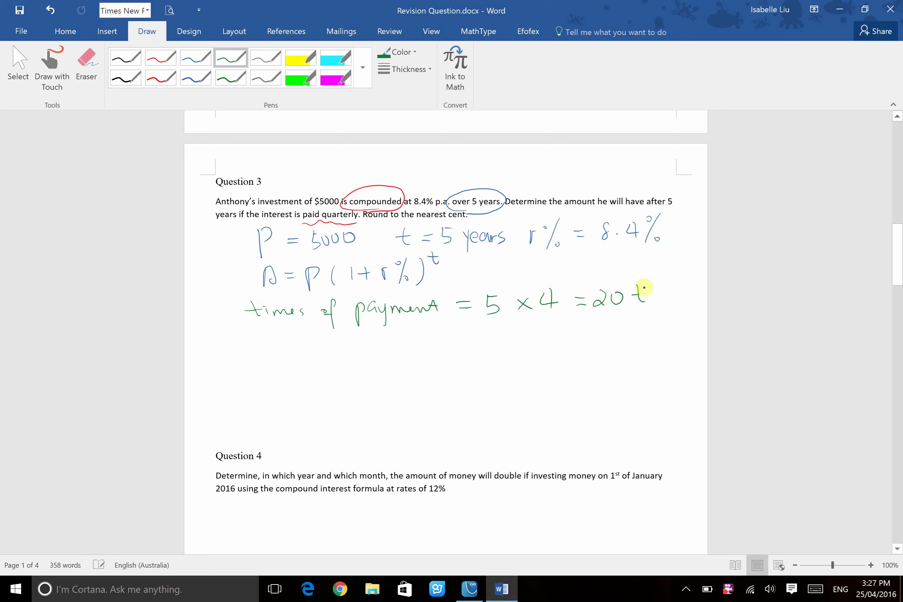